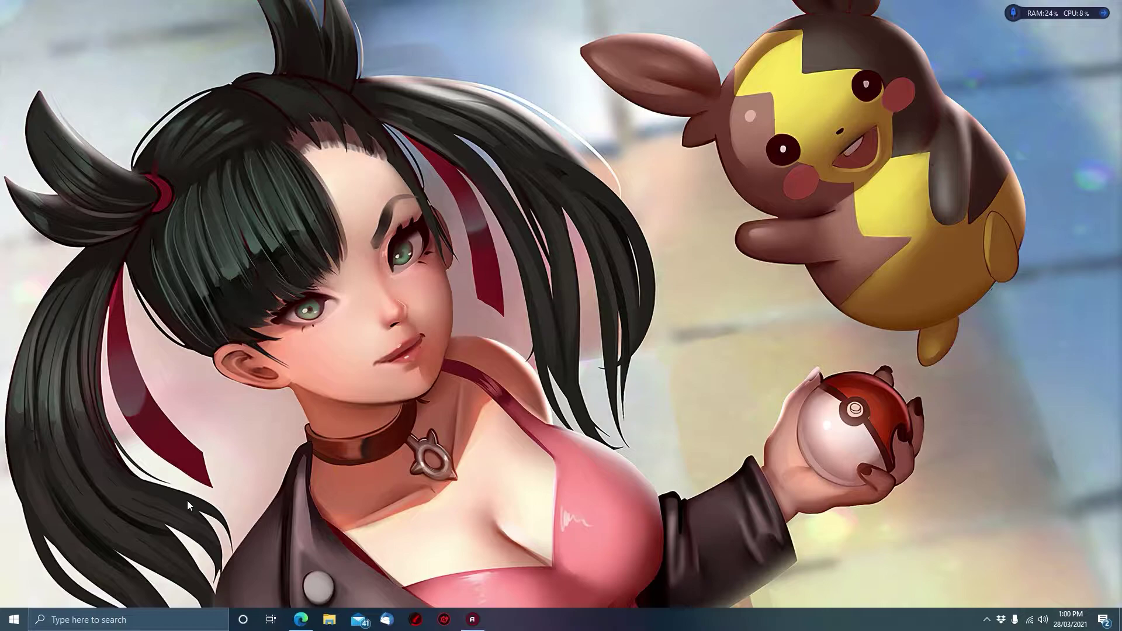
key(super)
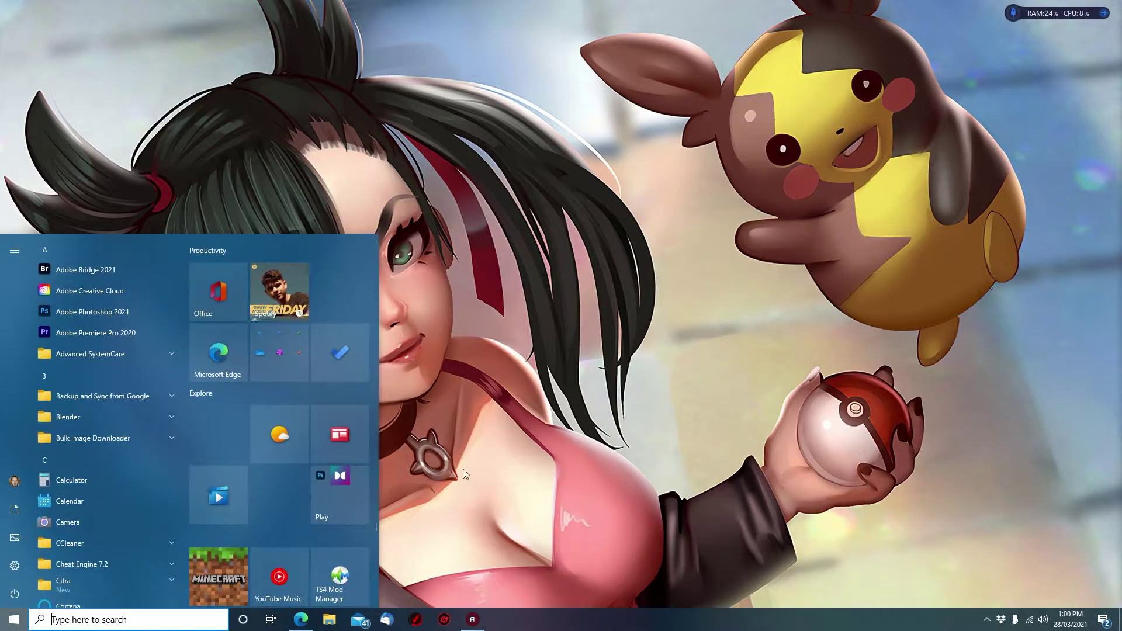
click(550, 479)
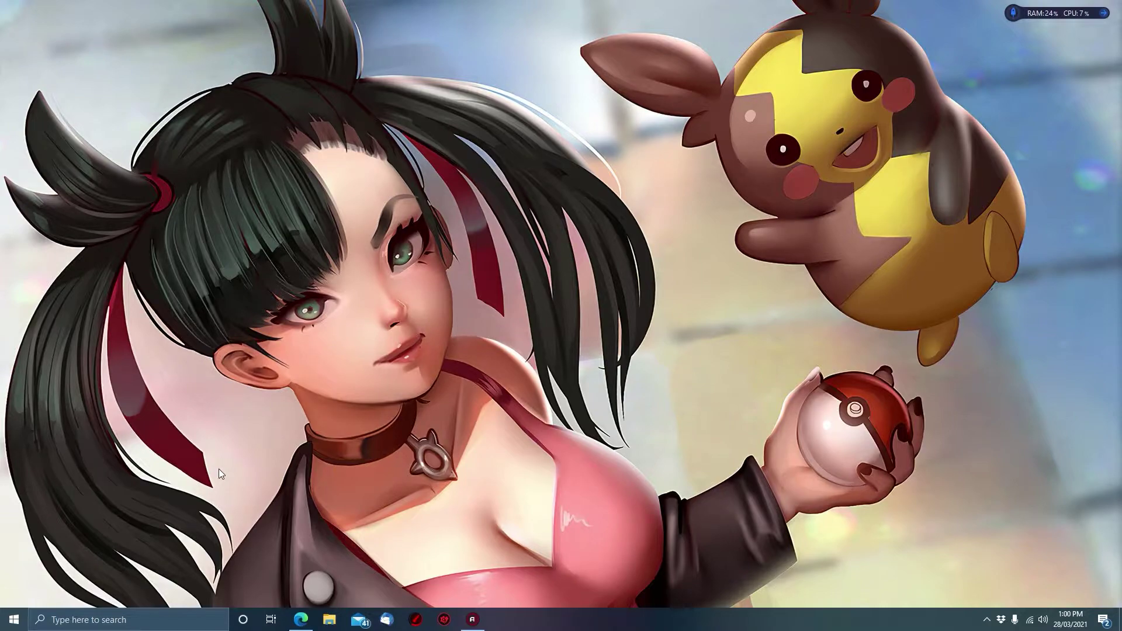
Launch Minecraft and search its Marketplace for "nvidia"
key(super)
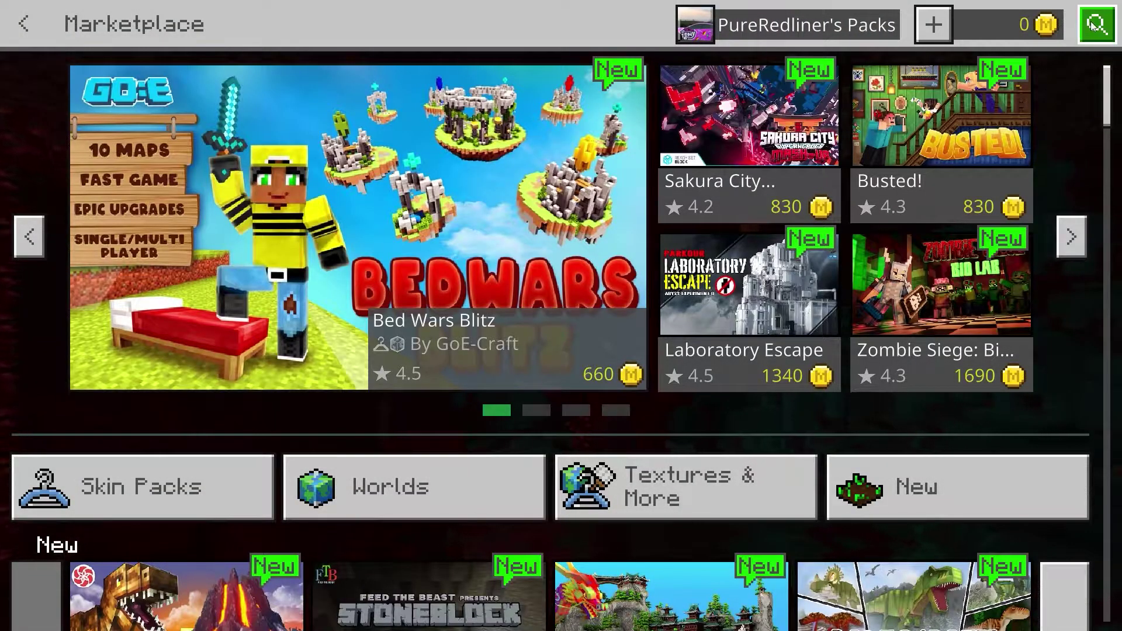
click(1096, 24)
click(368, 112)
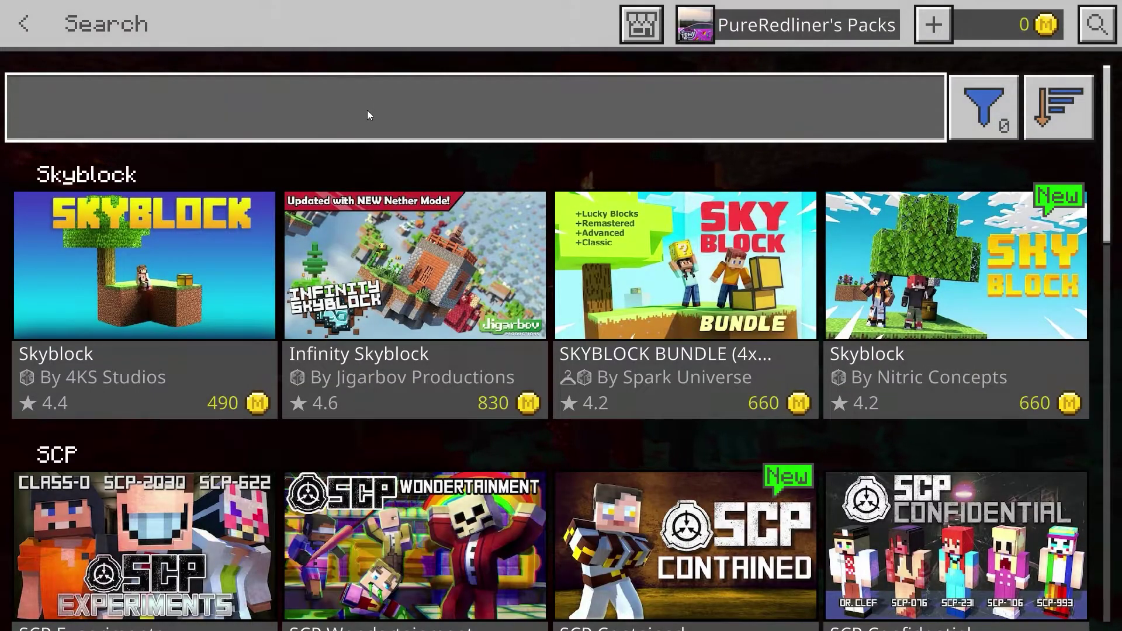
text(nvi)
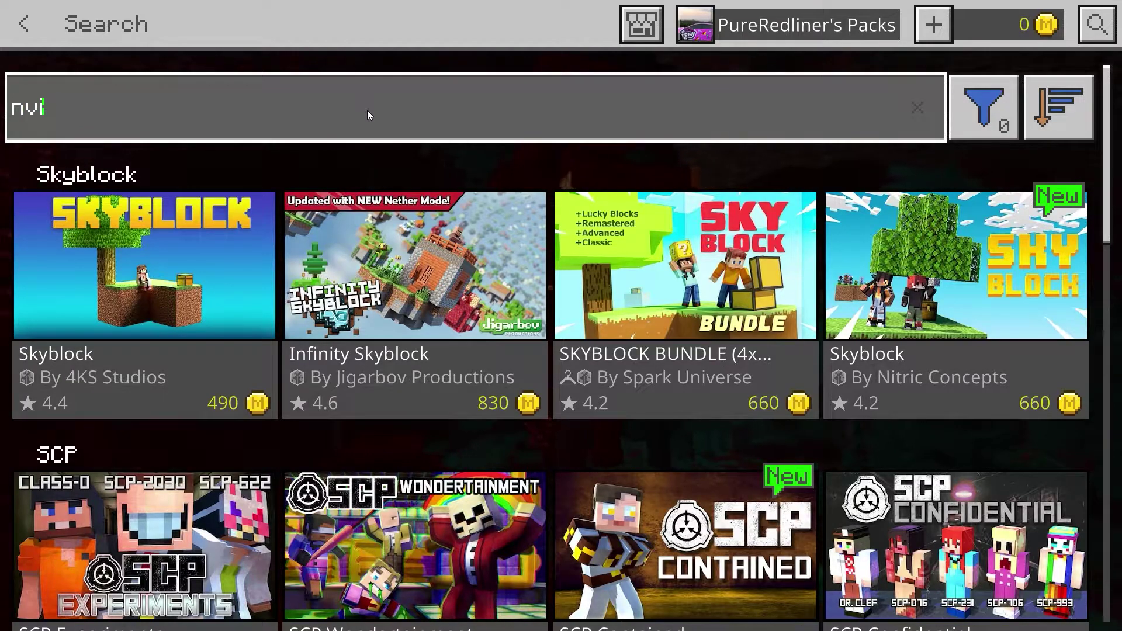
text(dia)
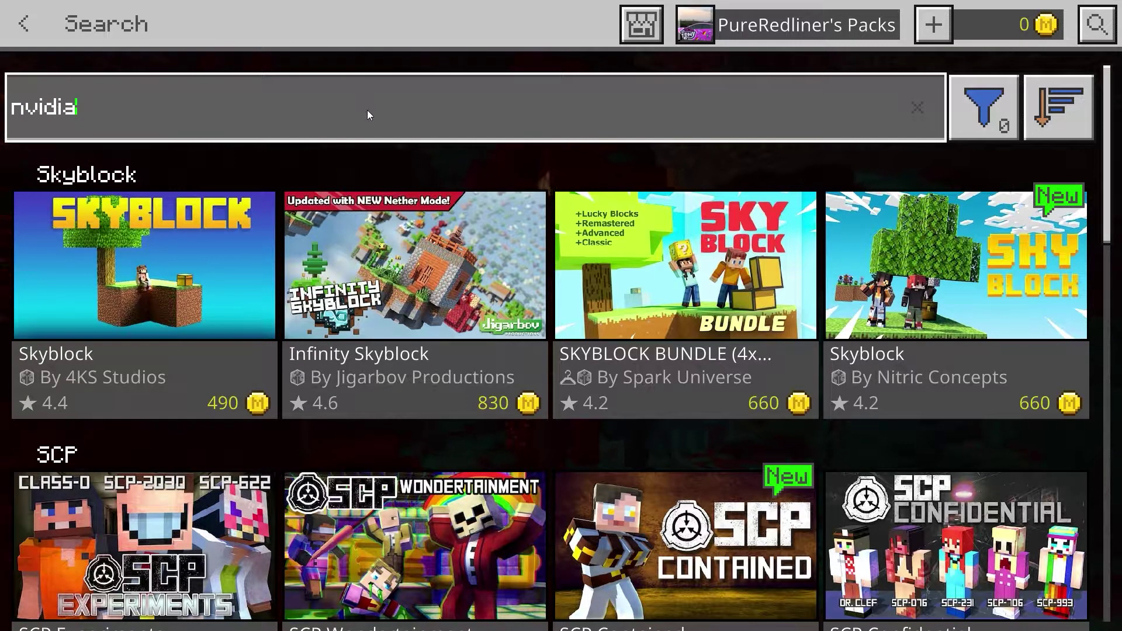
key(Return)
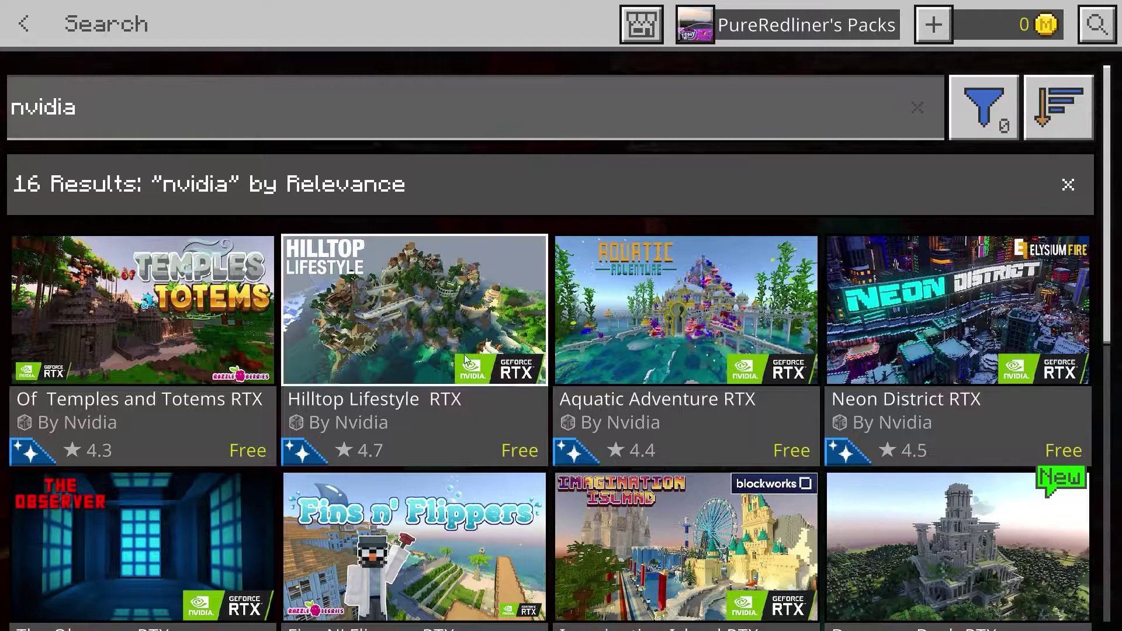
Open the owned Color, Light and Shadow RTX world from the Nvidia search results
scroll(475, 361, down, 1)
scroll(476, 361, down, 1)
scroll(417, 384, down, 3)
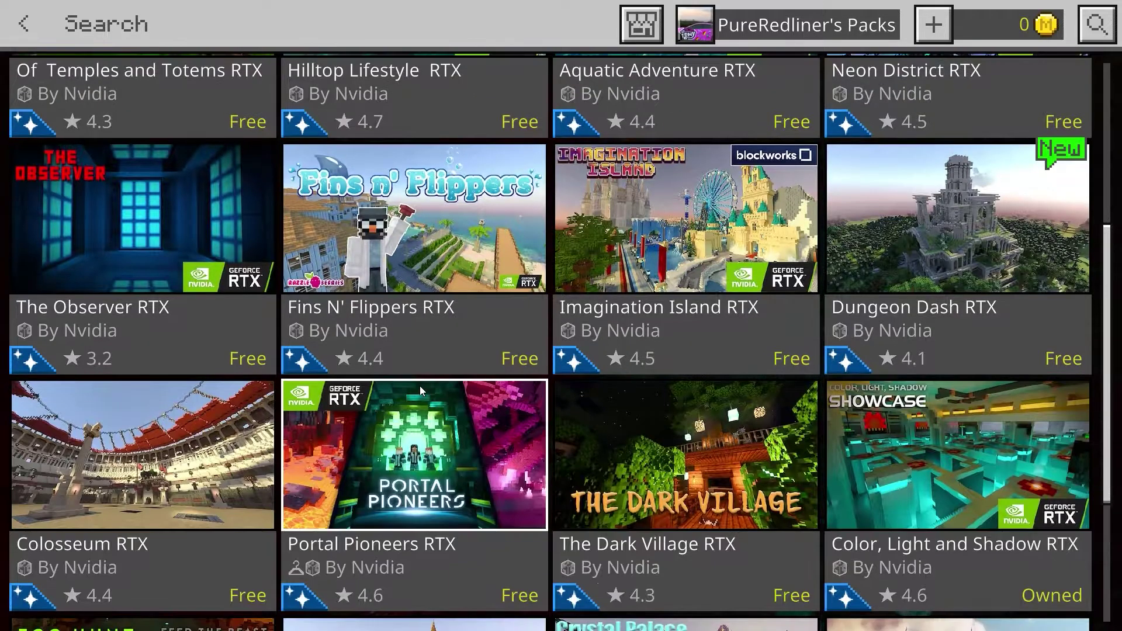
click(934, 462)
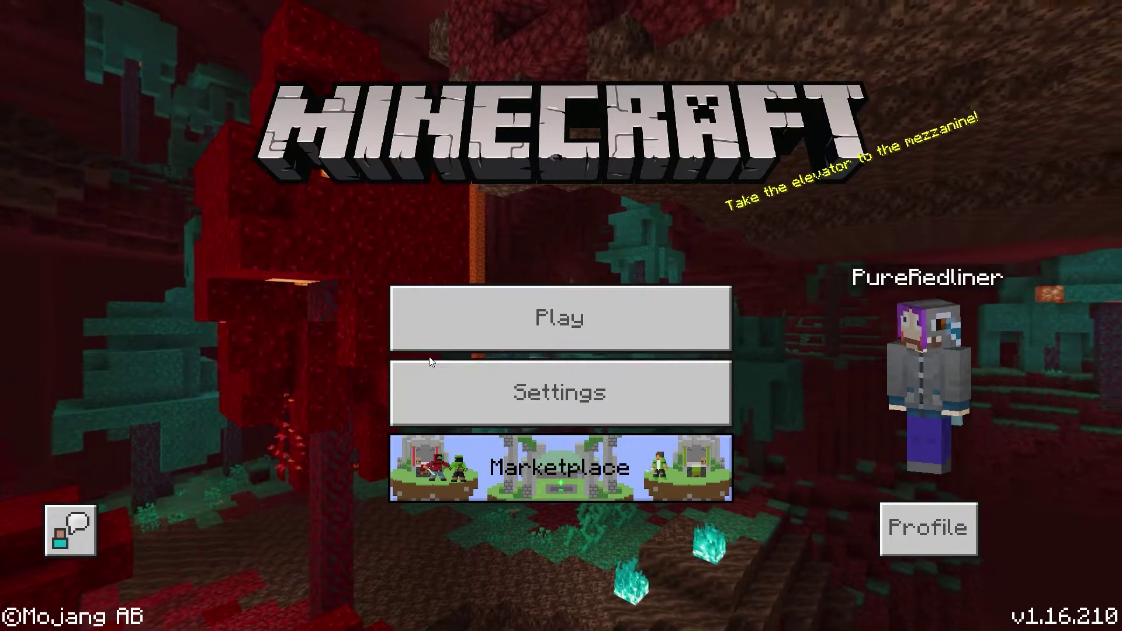
Close Minecraft and open the %appdata% folder through a Windows search
key(alt+F4)
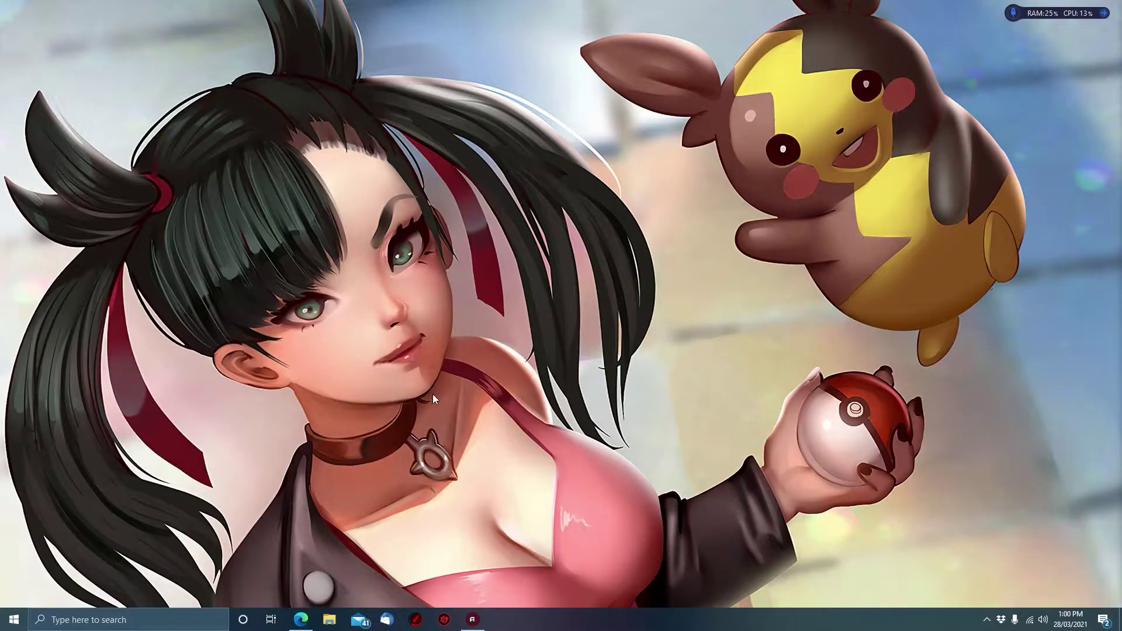
key(super)
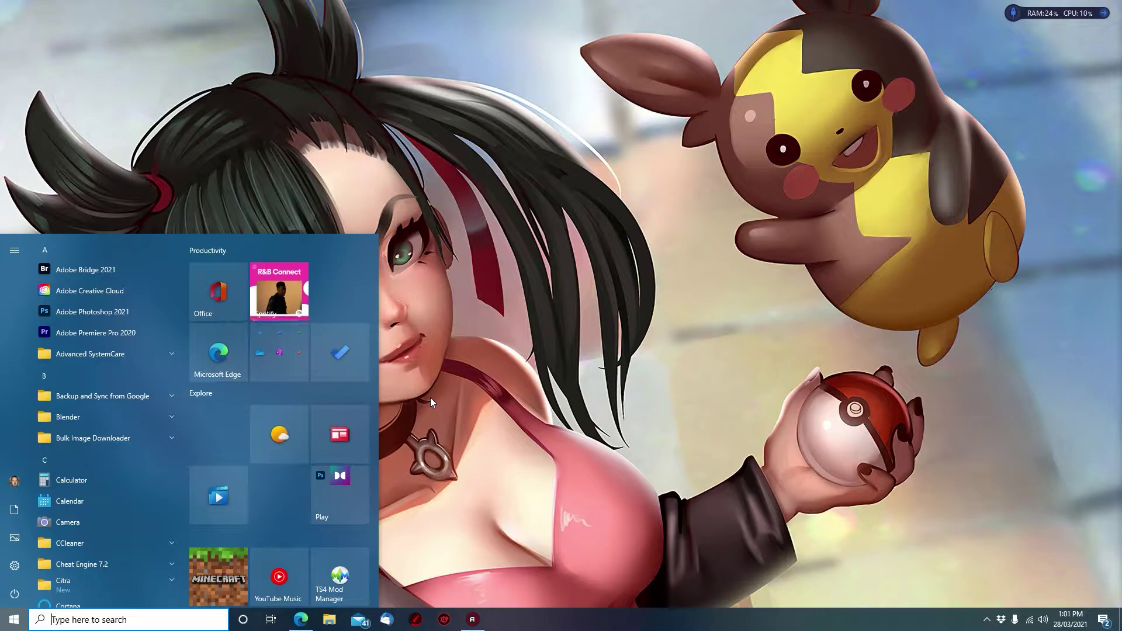
text(%a)
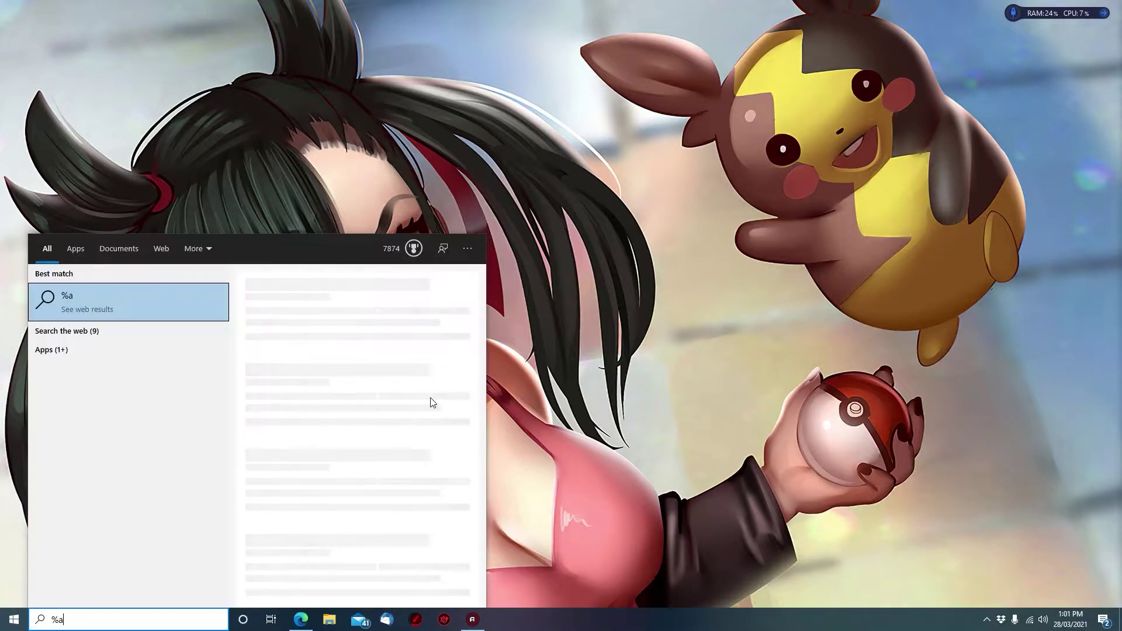
text(pp)
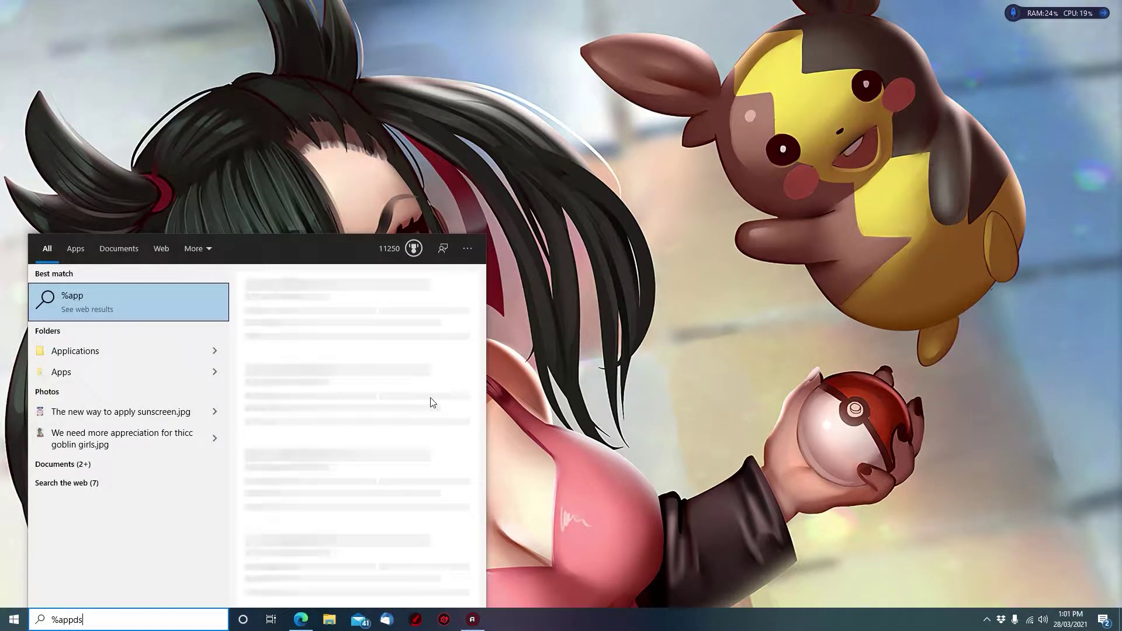
text(data%)
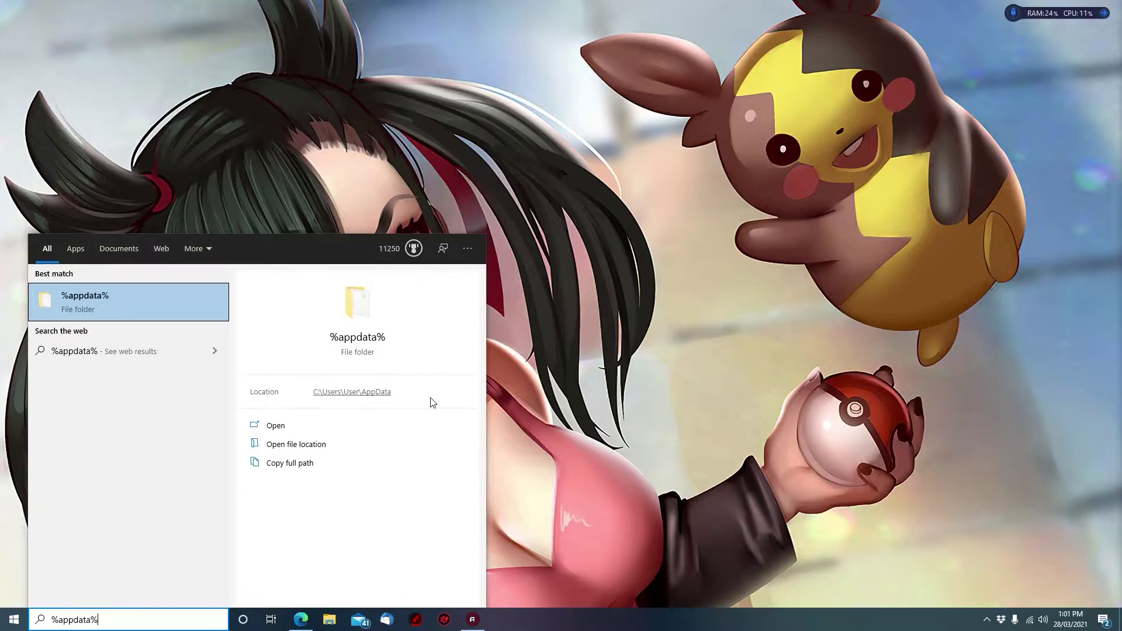
key(Return)
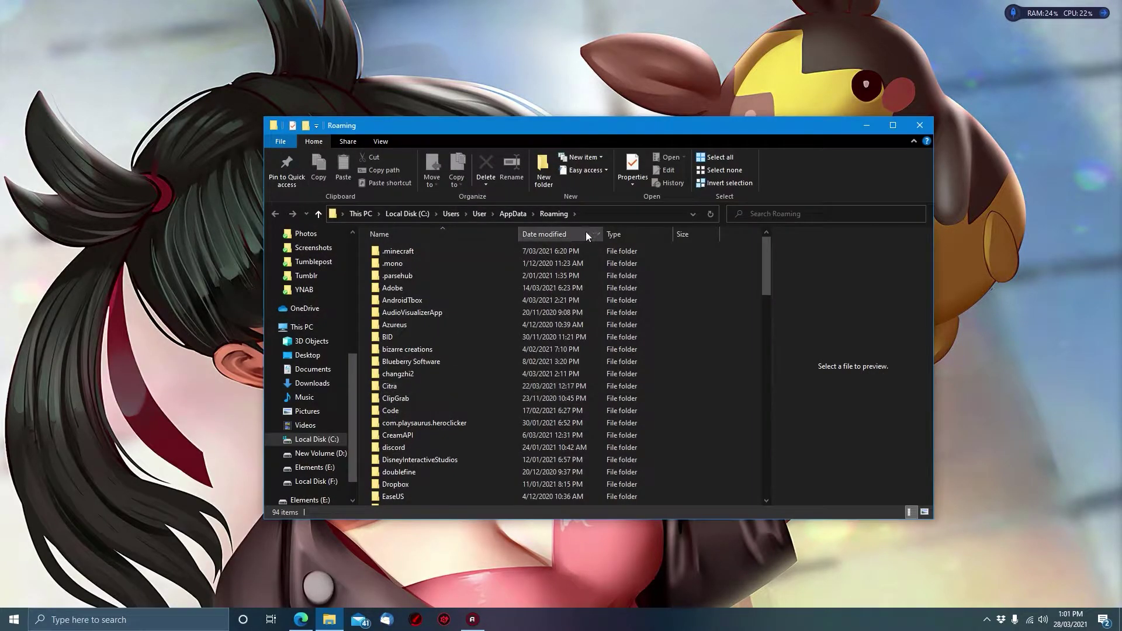
Go up to the AppData folder and open Local, then its Packages folder
click(510, 215)
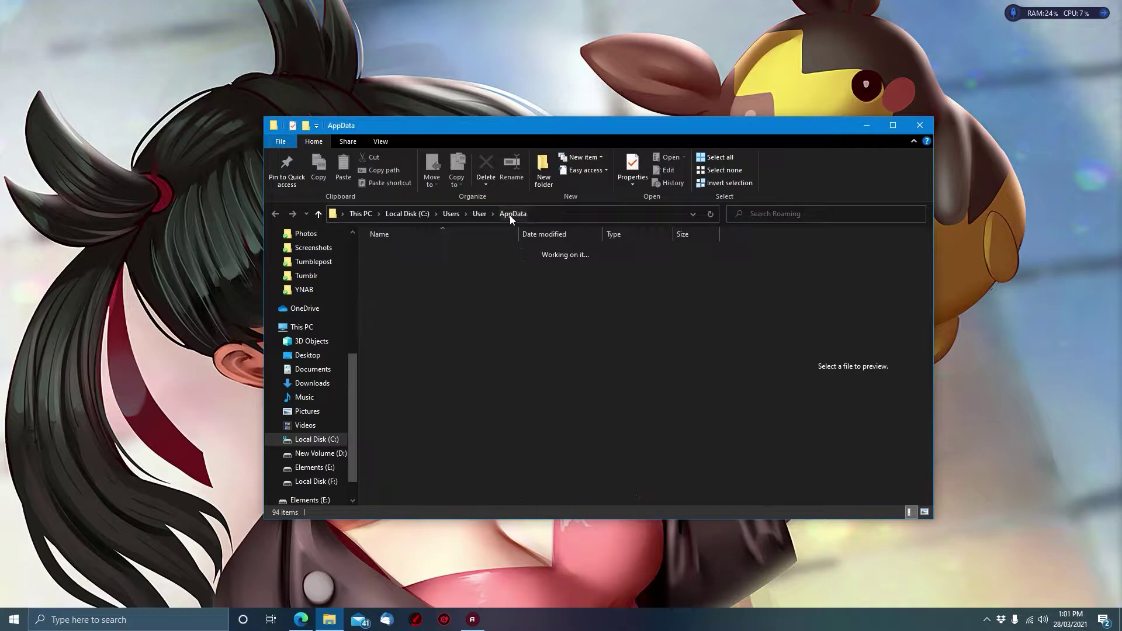
click(410, 250)
double_click(411, 250)
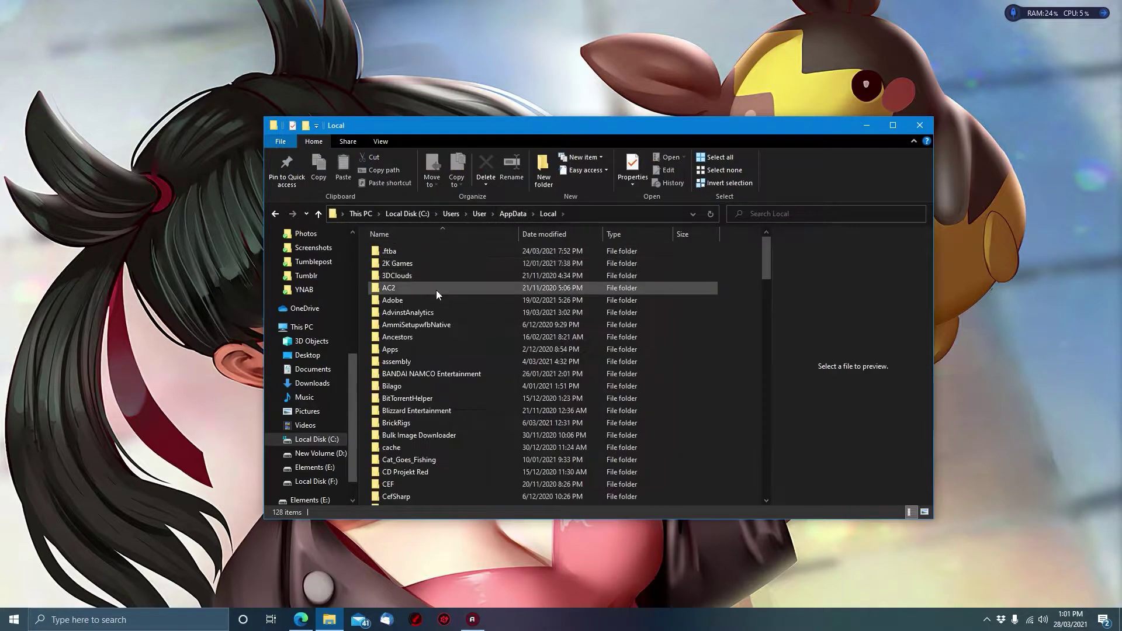
text(p)
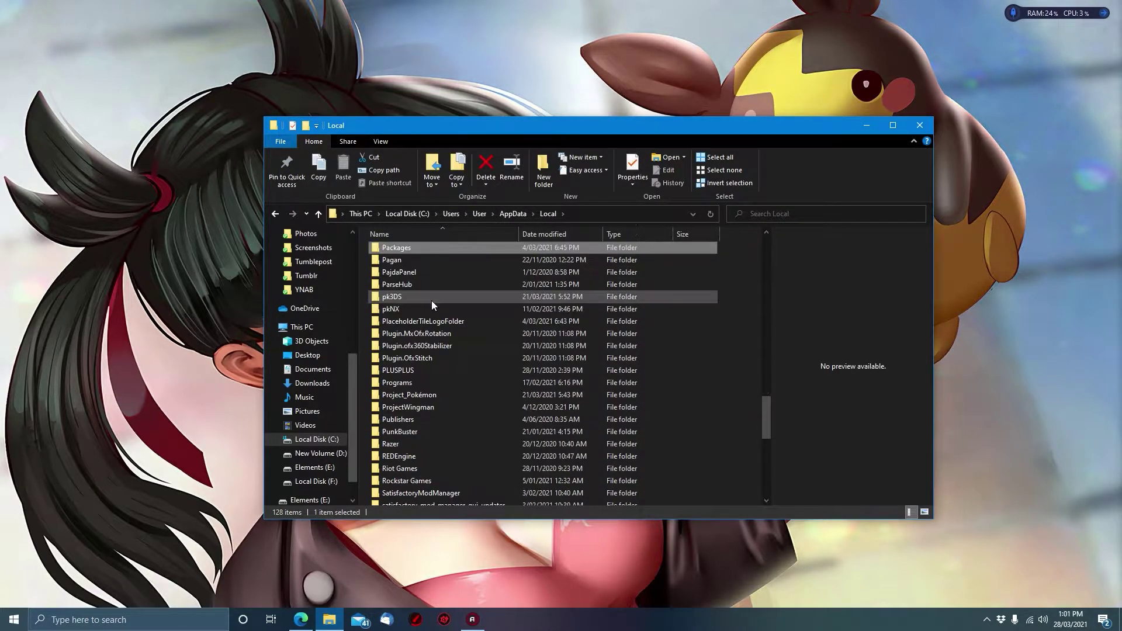
double_click(419, 244)
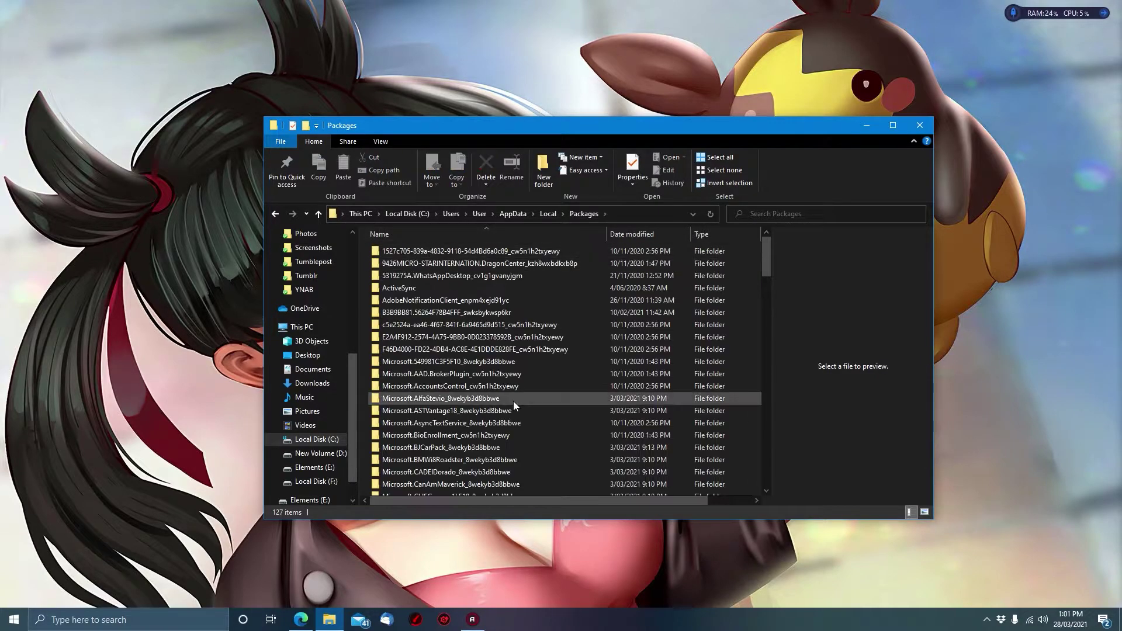
Find the Microsoft.MinecraftUWP_8wekyb3d8bbwe folder within Packages and open it
scroll(473, 400, down, 15)
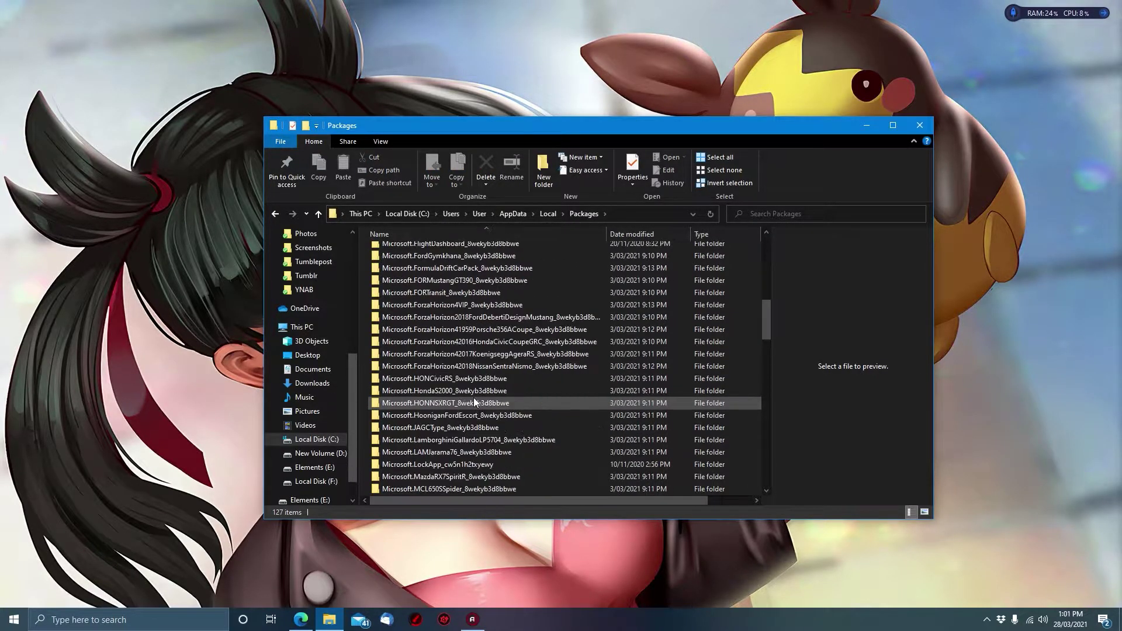
scroll(473, 403, down, 3)
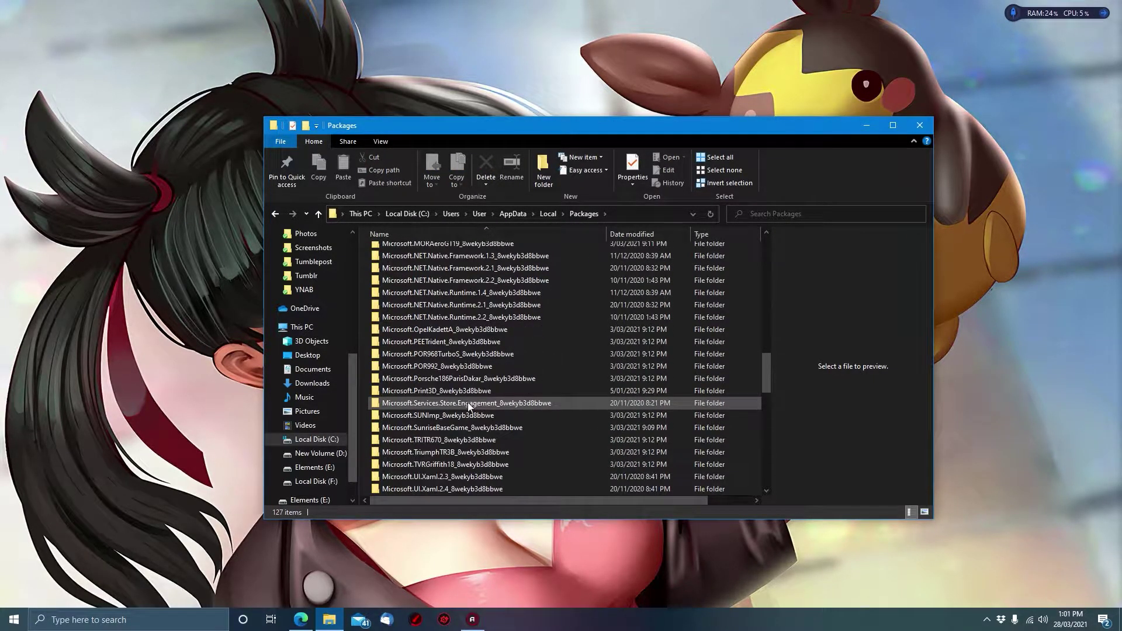
scroll(467, 403, down, 10)
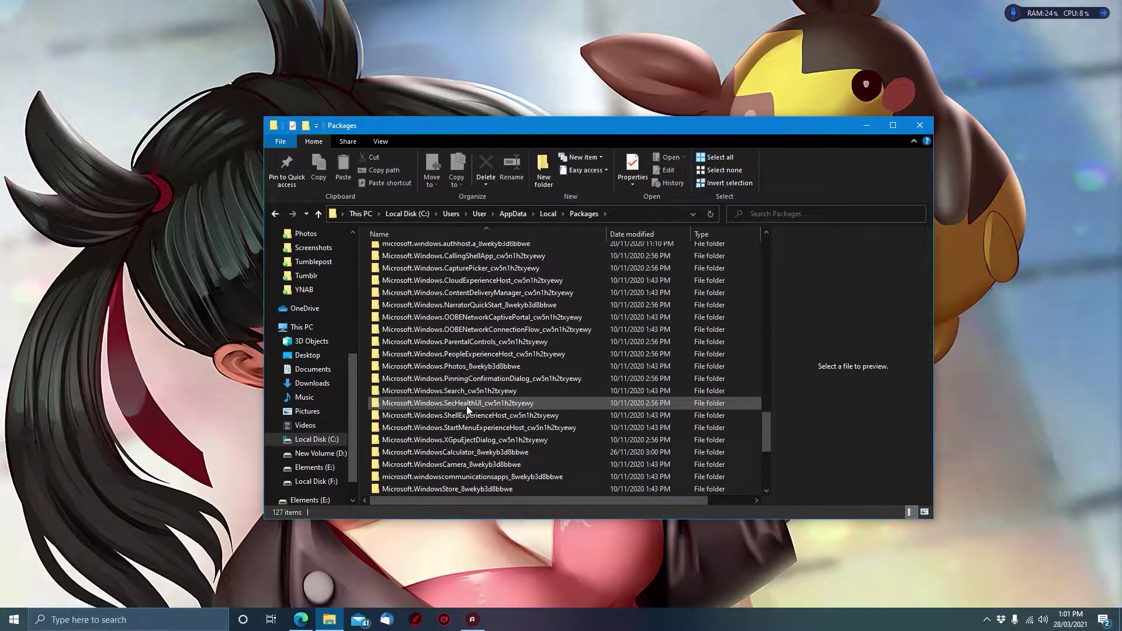
scroll(467, 404, down, 5)
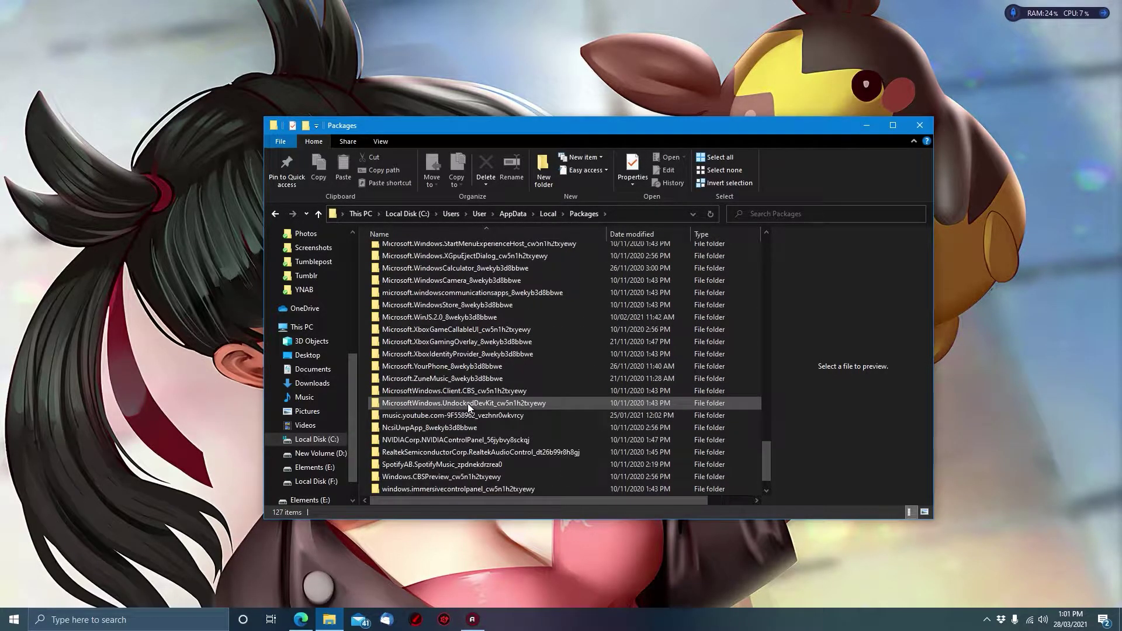
scroll(505, 391, up, 3)
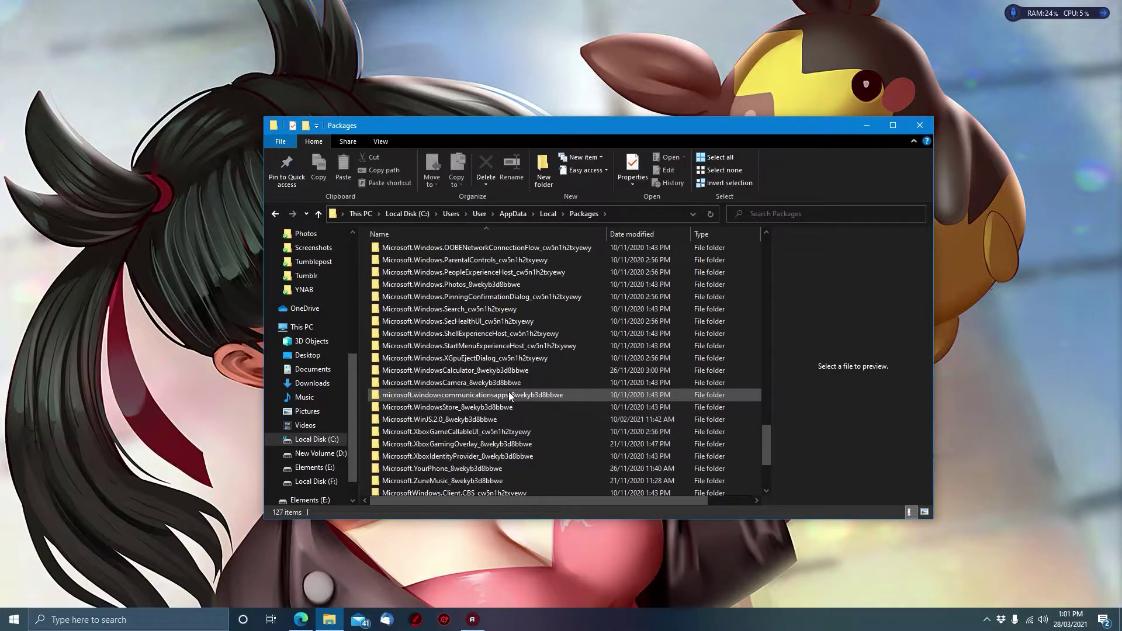
scroll(508, 394, up, 3)
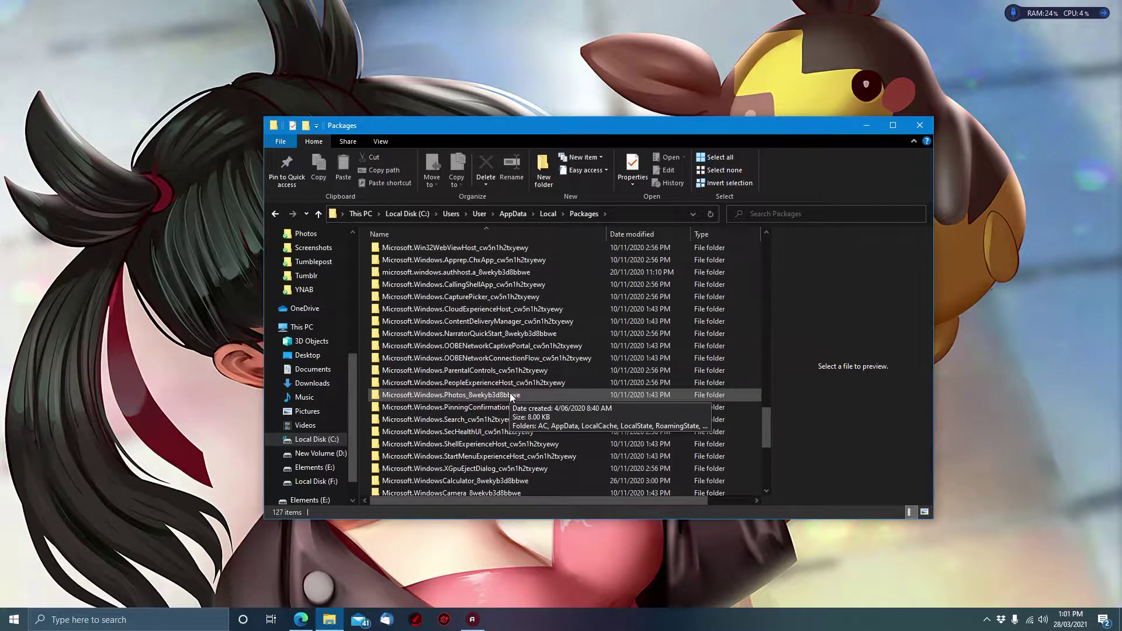
scroll(510, 393, up, 1)
scroll(504, 392, up, 6)
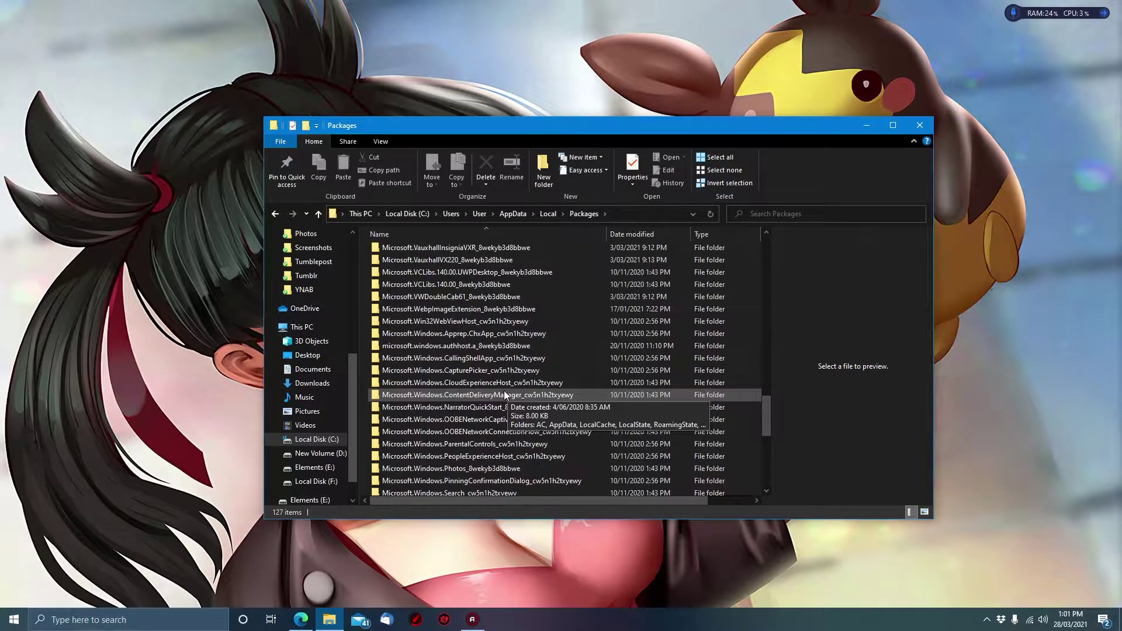
scroll(505, 395, up, 12)
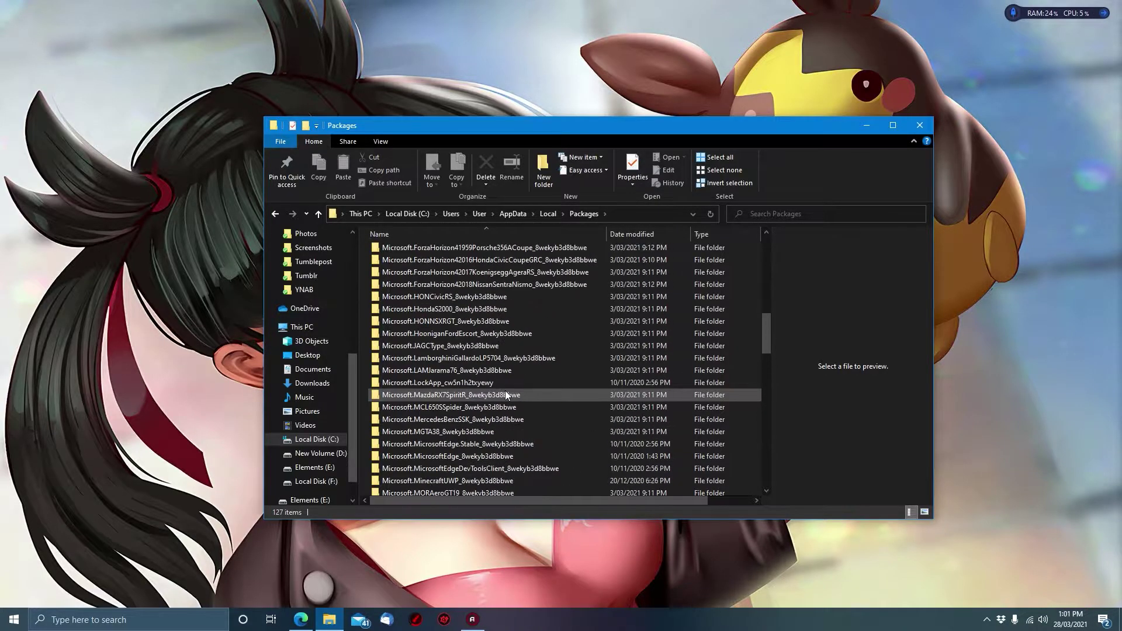
click(453, 490)
double_click(452, 488)
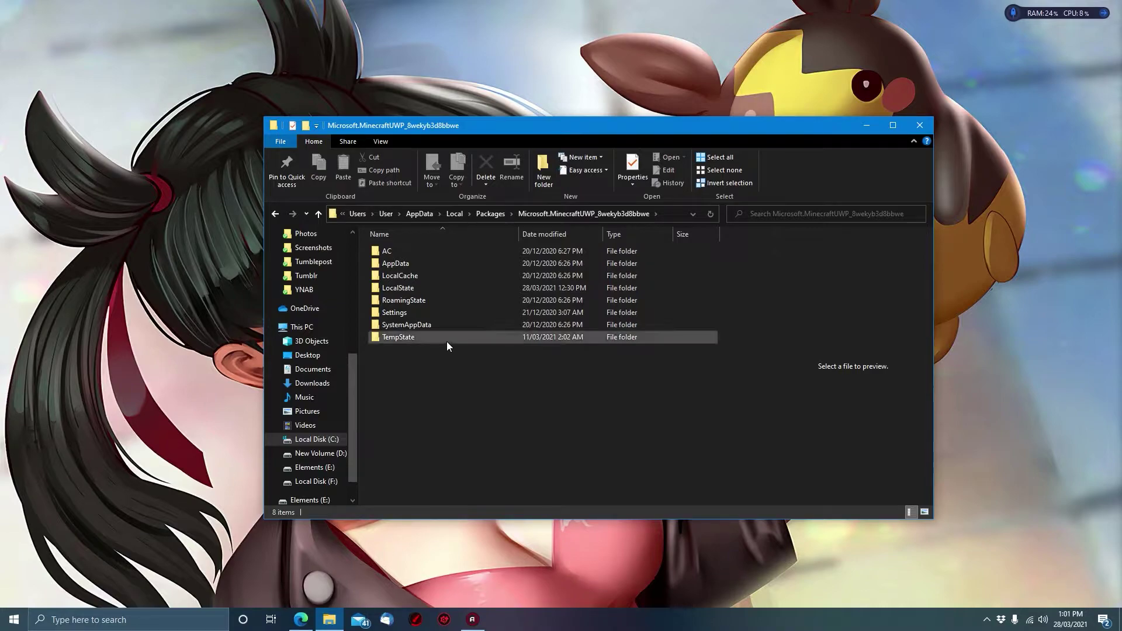
Go through LocalState, premium_cache, world_templates and VzH6X4EkAwA= to open the world template's resource_packs folder
double_click(413, 289)
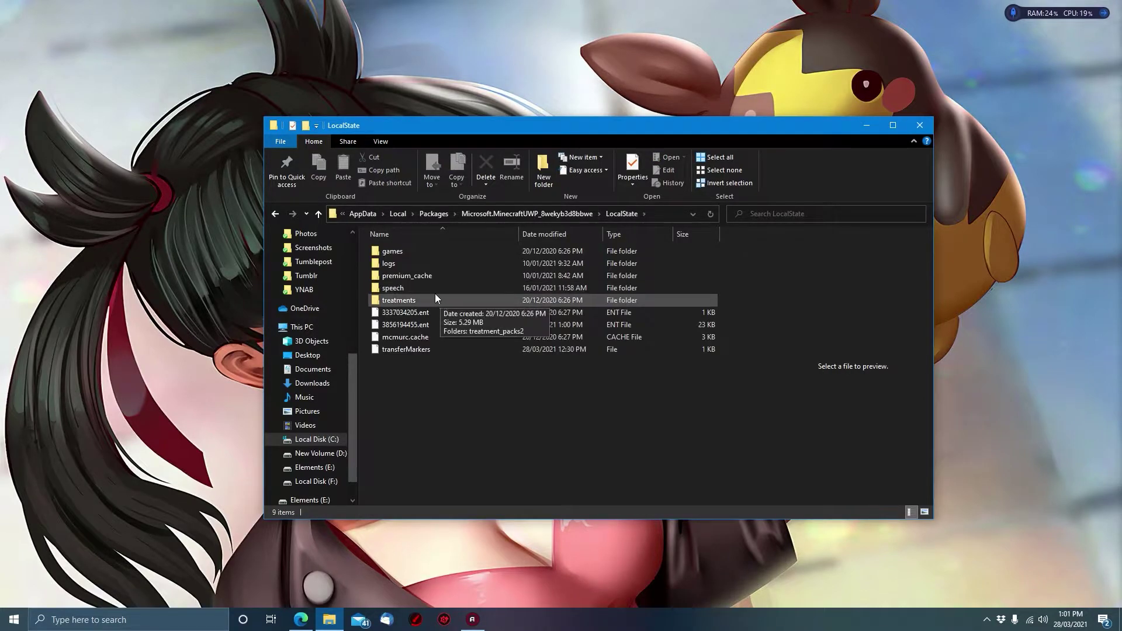
click(431, 277)
double_click(432, 277)
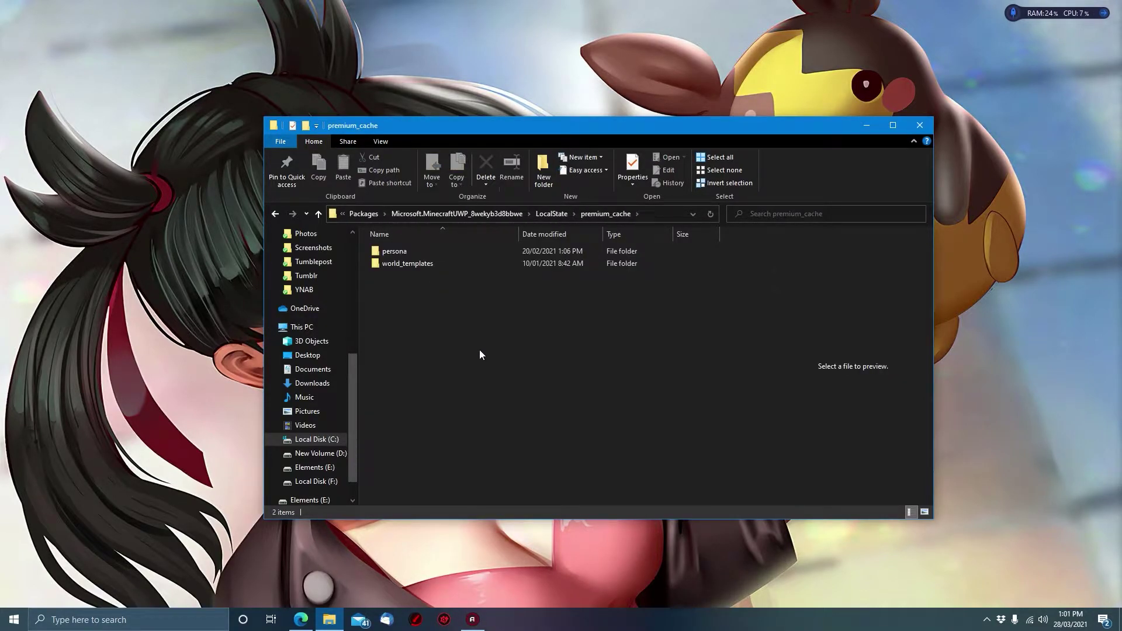
double_click(410, 264)
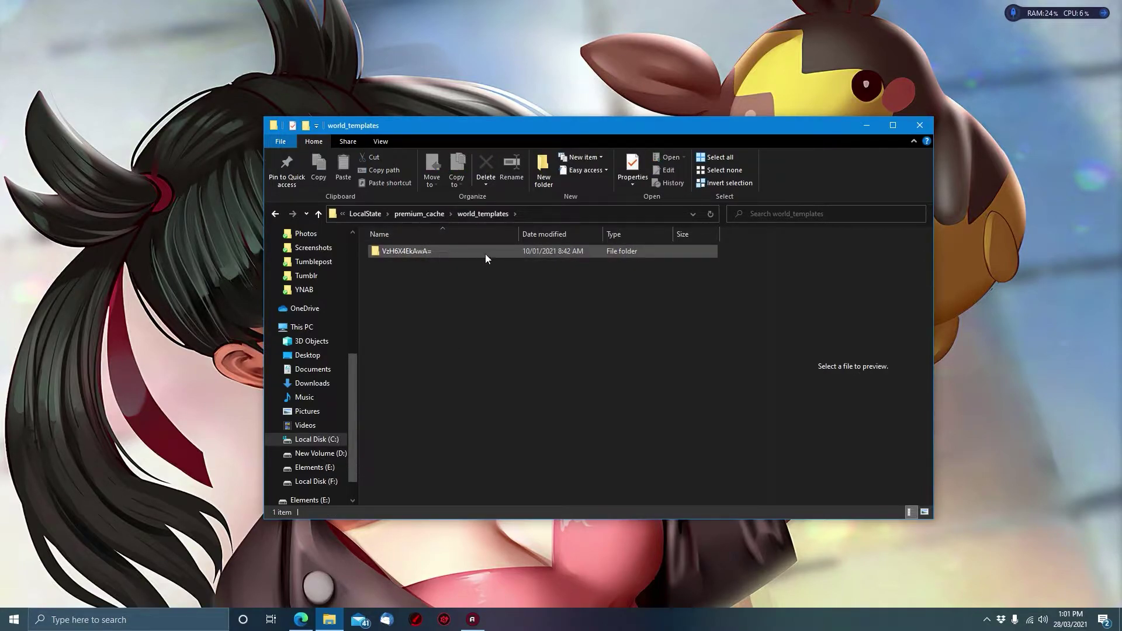
double_click(413, 251)
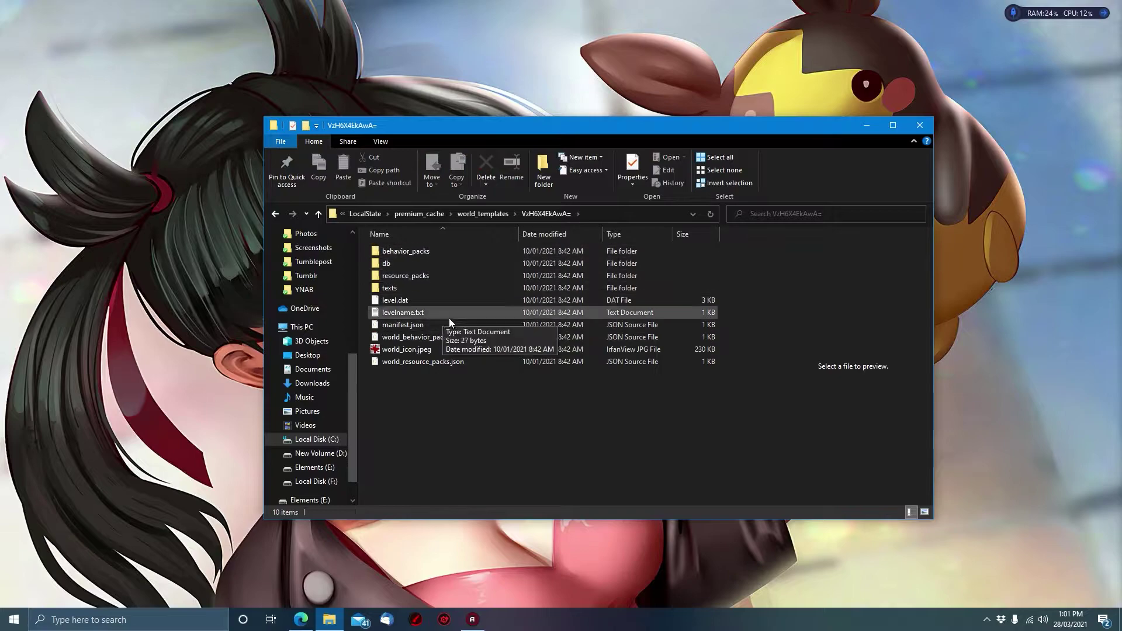
double_click(414, 275)
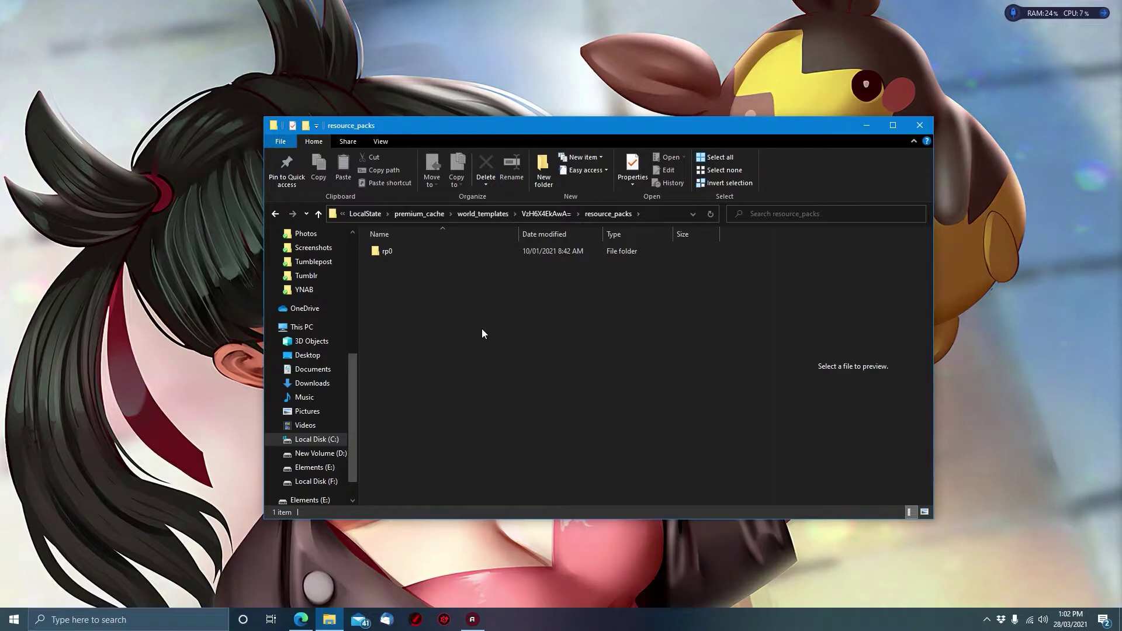
Open the %appdata% folder in a second window through a Windows search and move it clear of the world template's resource_packs window
key(super)
text(%)
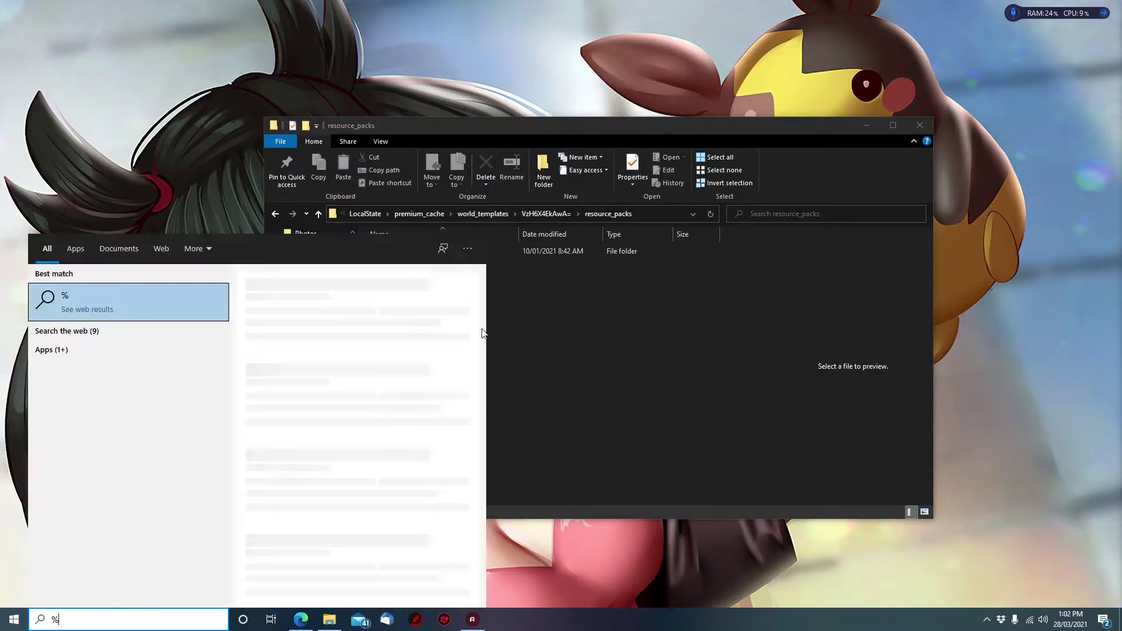
text(appdata%)
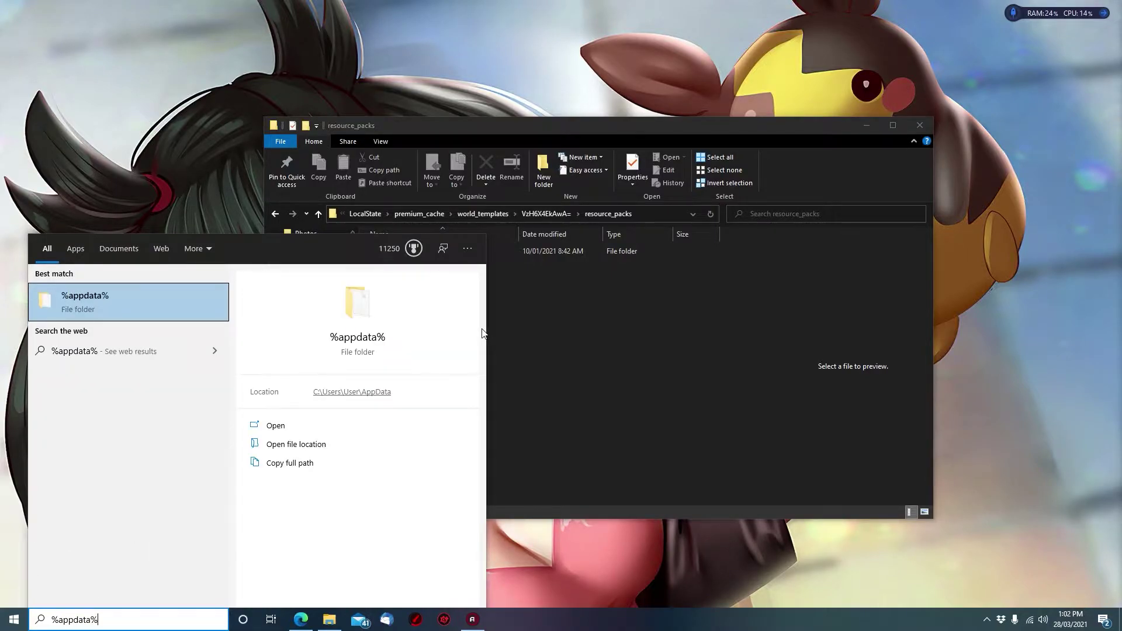
key(Return)
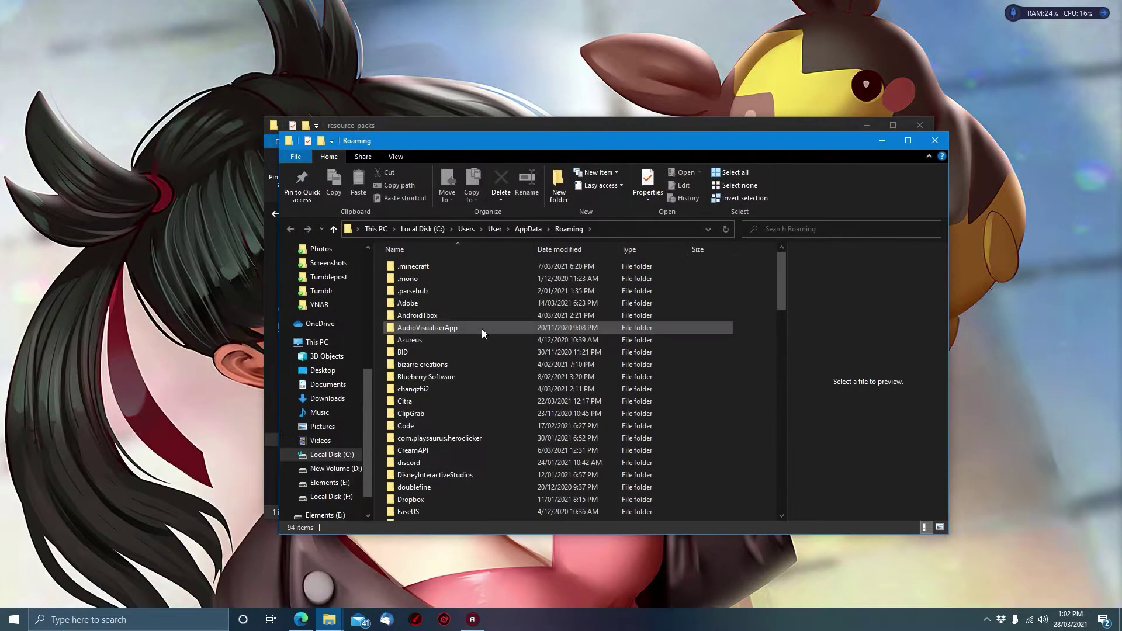
drag(574, 141, 638, 191)
click(626, 141)
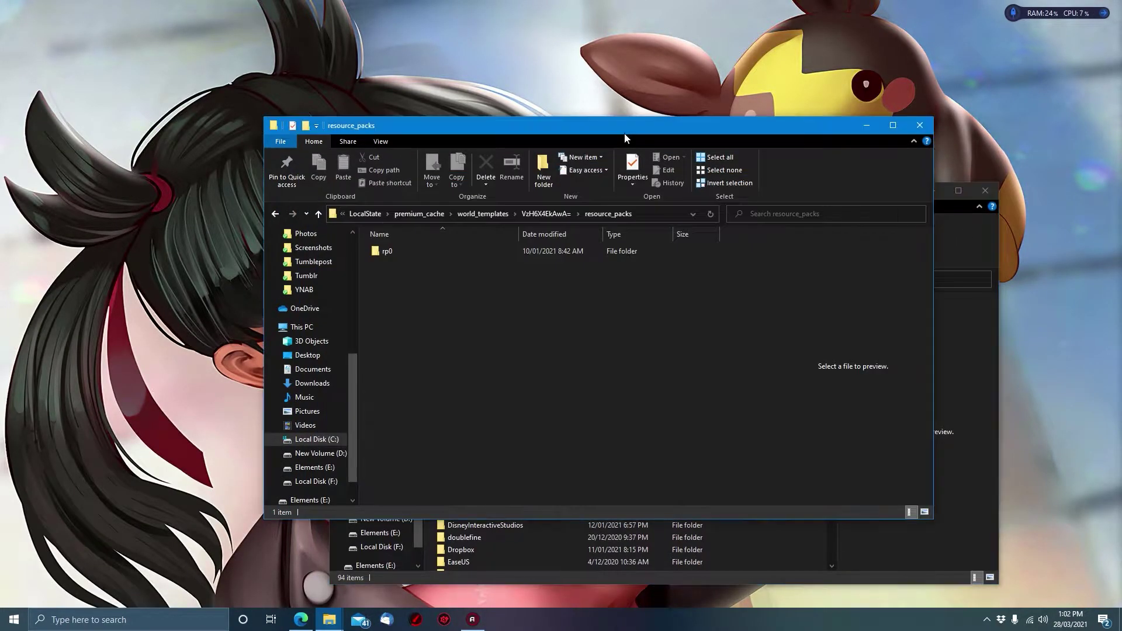
Copy the folder path of the world template's resource_packs window and go to it in the Roaming window
click(650, 212)
key(ctrl+c)
click(940, 315)
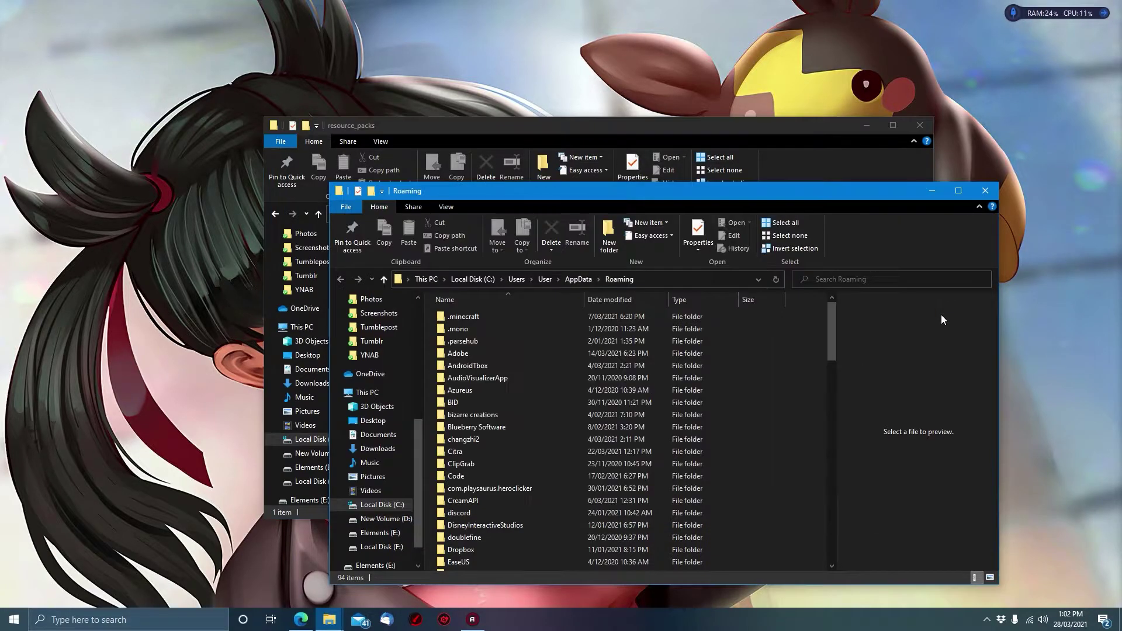
click(671, 280)
key(ctrl+v)
key(Return)
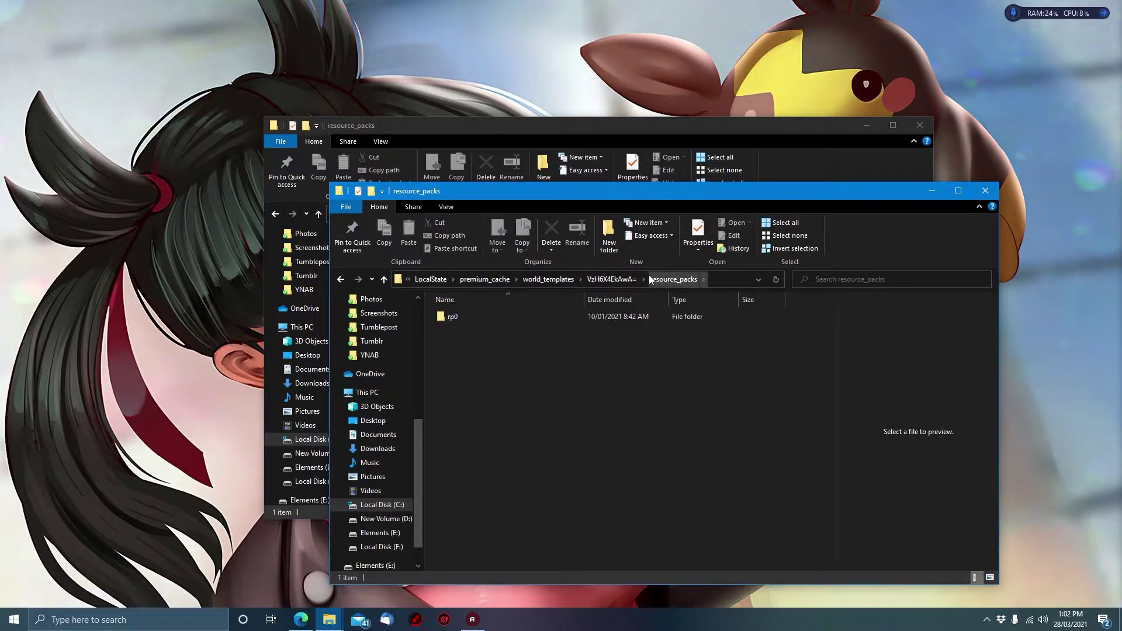
Go back to LocalState in the second window and open games, com.mojang and its resource_packs folder
click(430, 279)
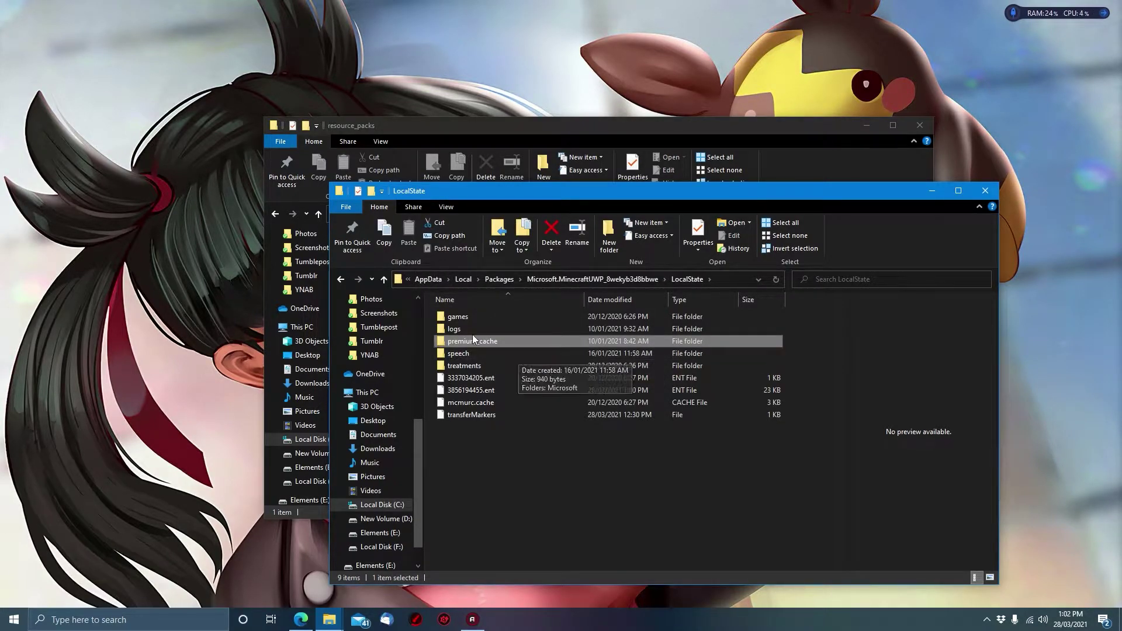
double_click(469, 318)
double_click(485, 320)
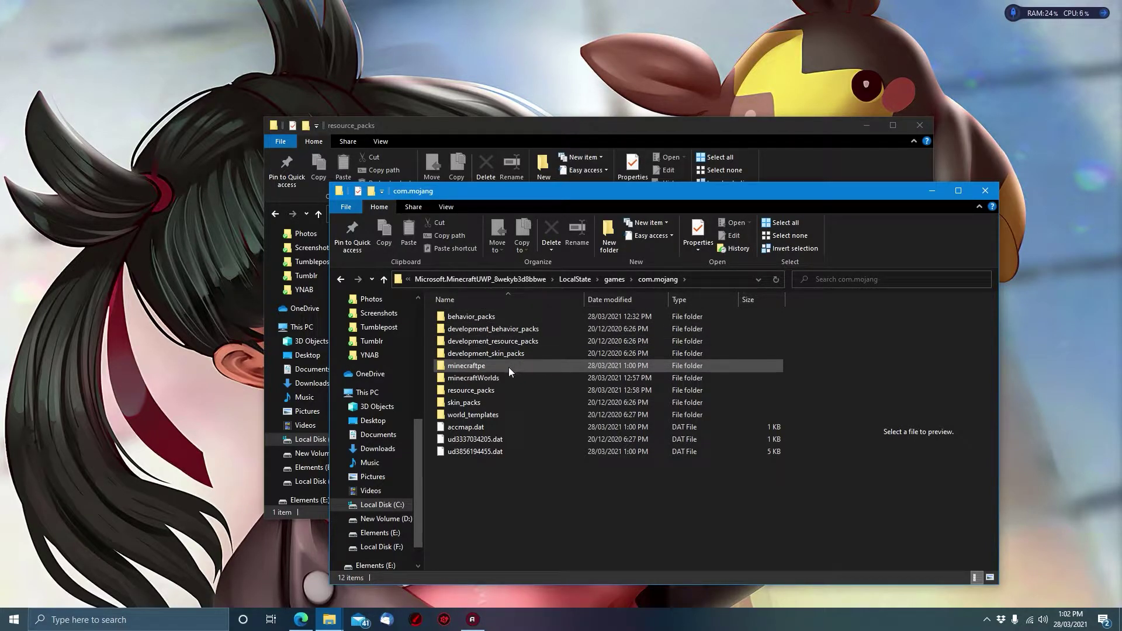
double_click(471, 389)
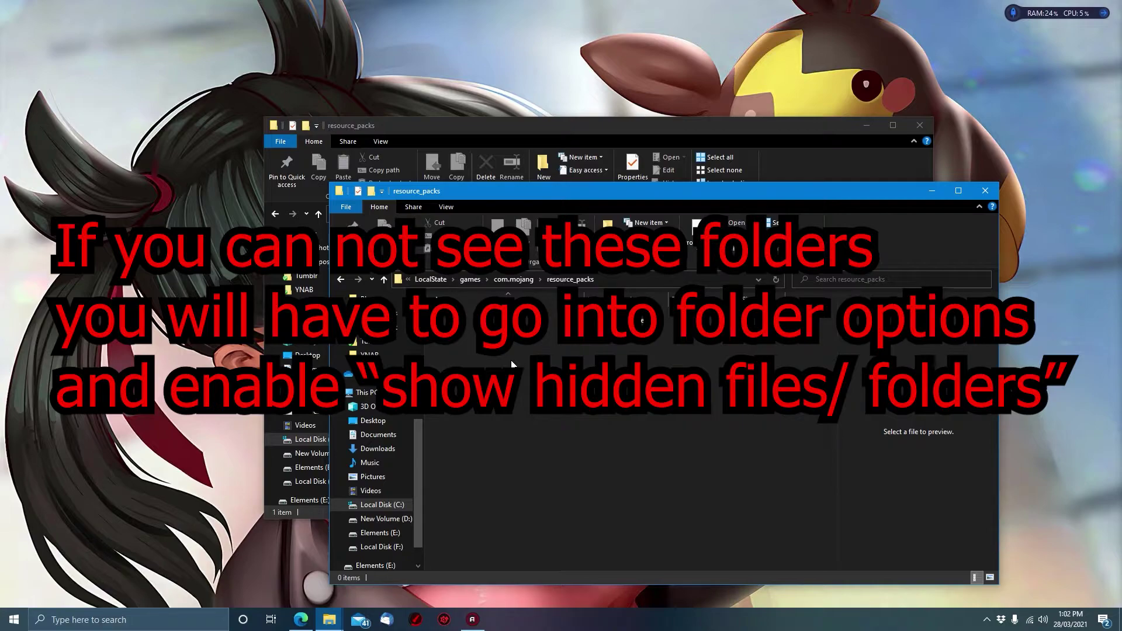
Create a folder named "Color, Light and Shadow RTX" in com.mojang's resource_packs folder and open it
key(ctrl+shift+n)
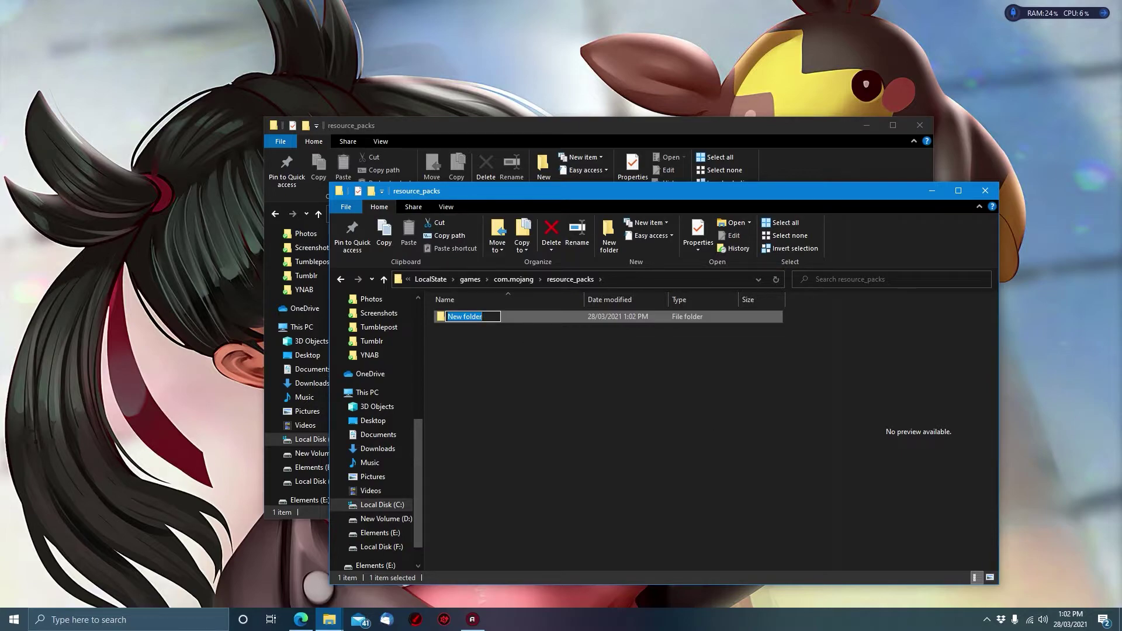
key(alt+Tab)
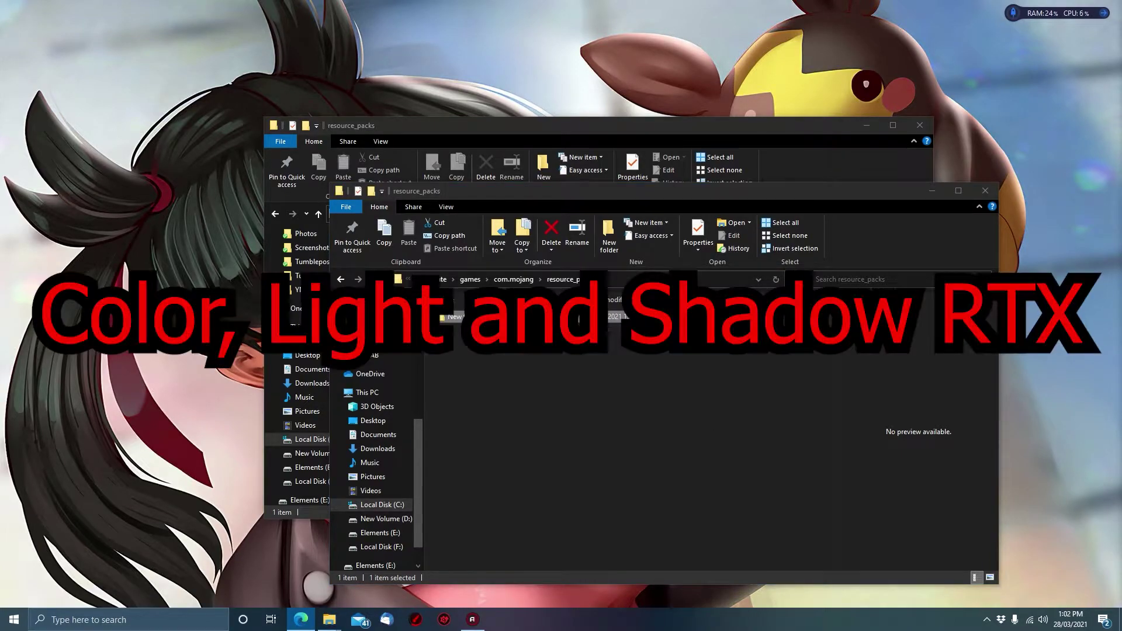
key(alt+Tab)
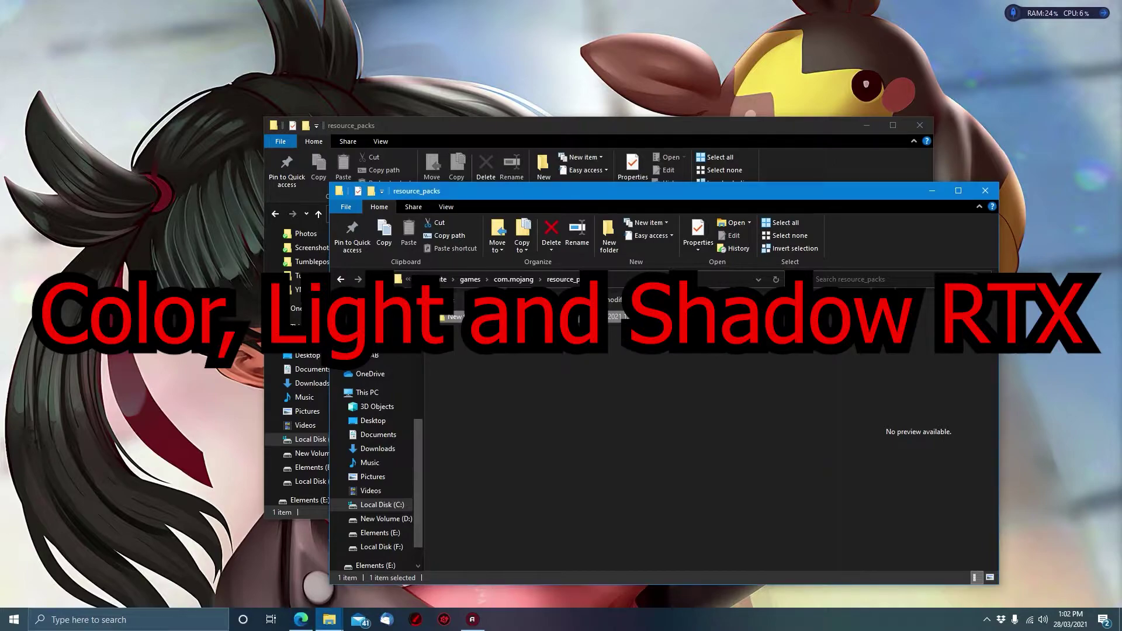
text(co)
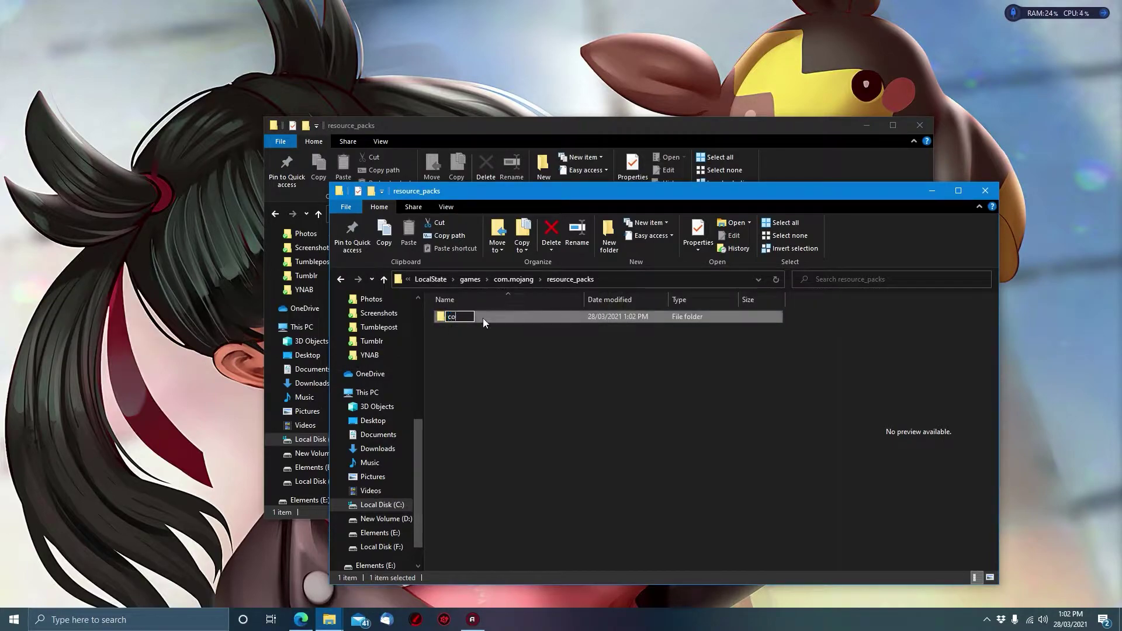
text(olor, Light)
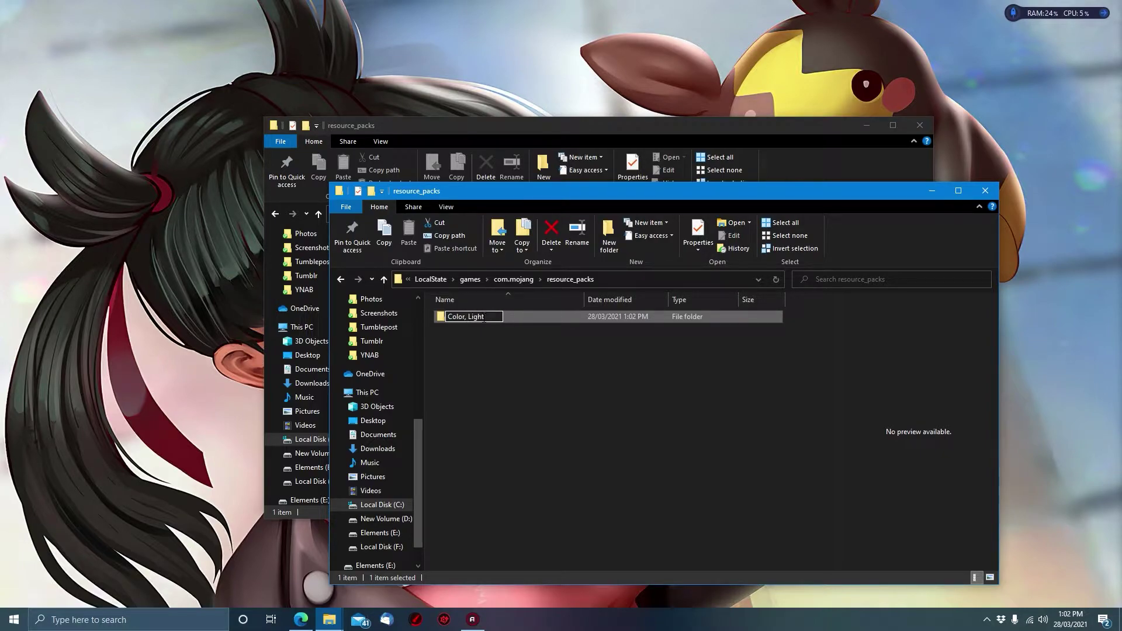
text( and Shadowe)
key(Return)
double_click(483, 318)
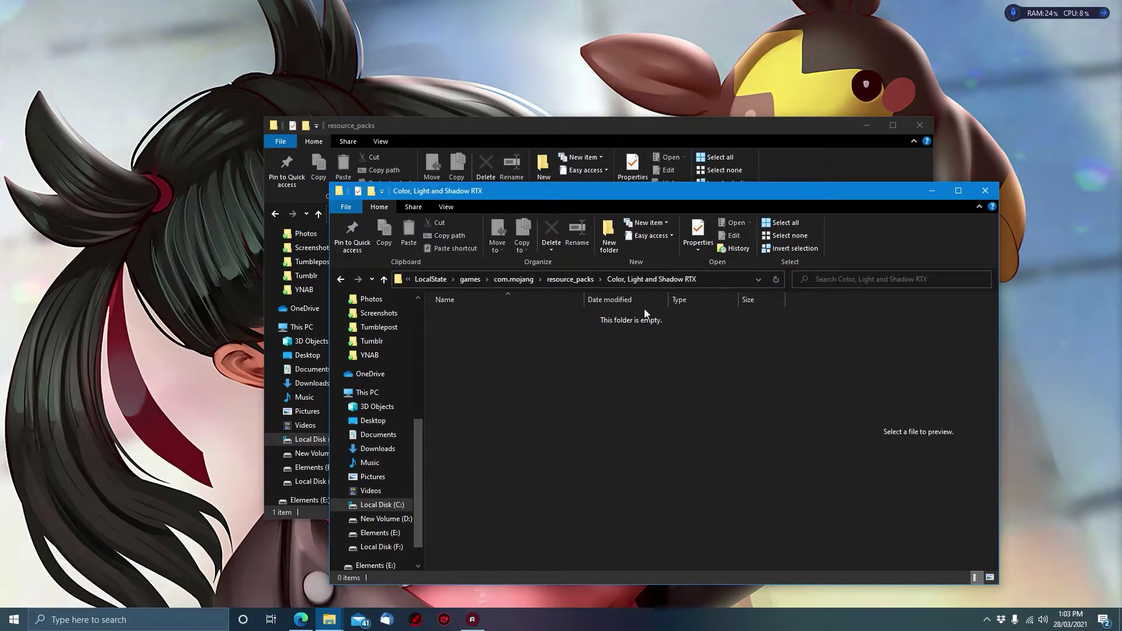
Copy the template's rp0 folder into the Color, Light and Shadow RTX folder, accepting the security warning
drag(563, 188, 764, 222)
click(408, 252)
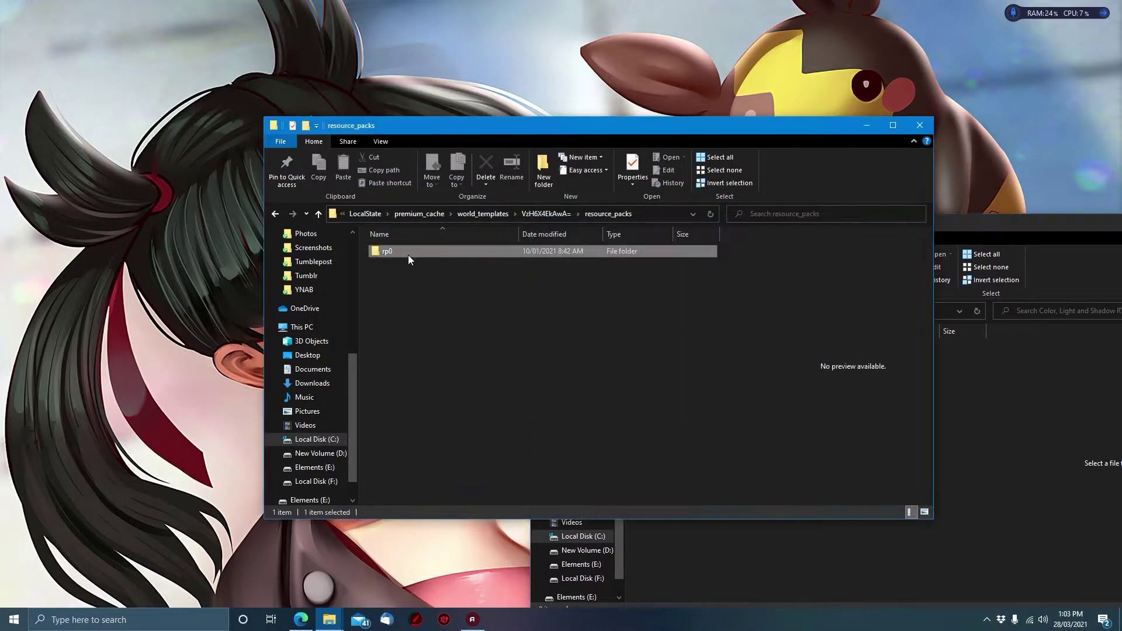
drag(383, 251, 993, 444)
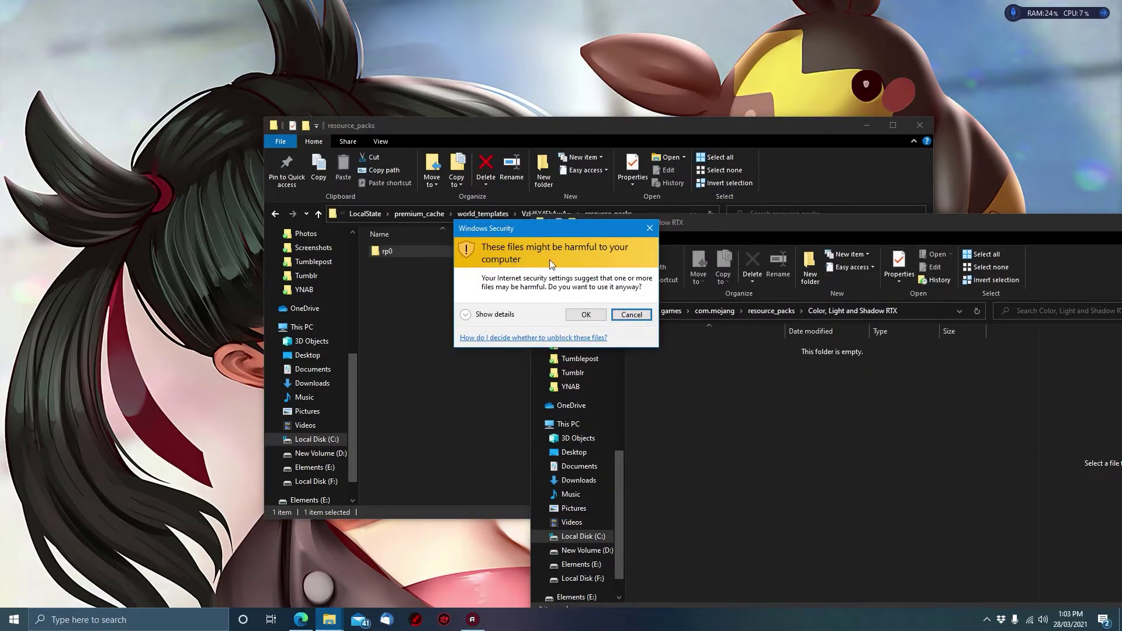
click(573, 313)
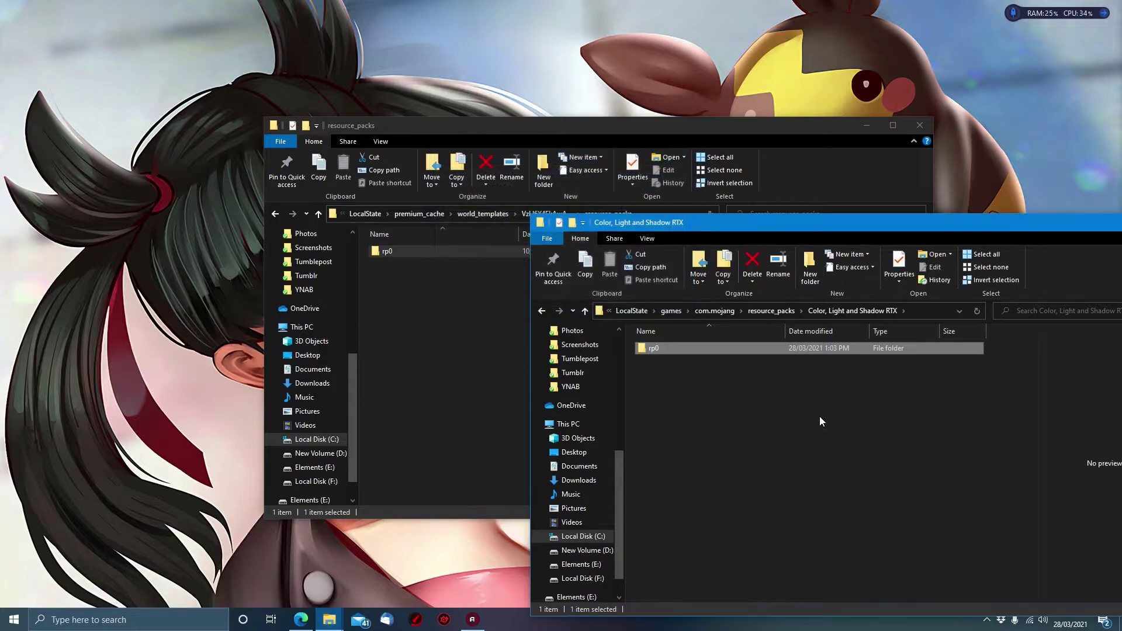
Open the copied rp0 folder and preview its pack_icon.png to check the pack's contents
double_click(664, 347)
click(658, 434)
drag(904, 224, 579, 131)
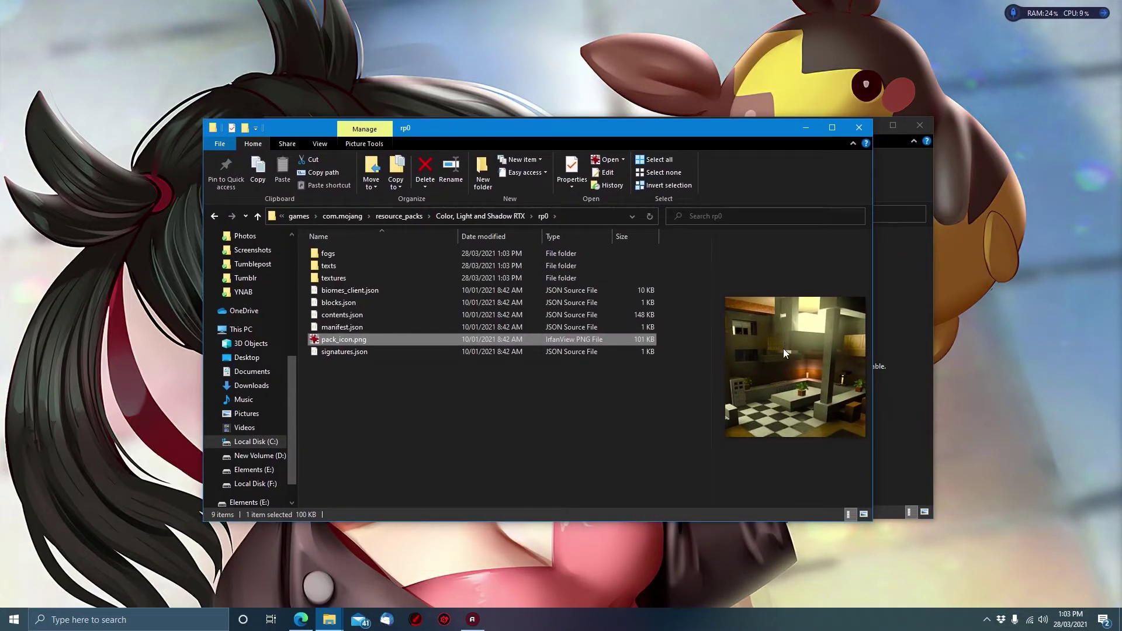
Launch Minecraft and start creating a new blank world
key(super)
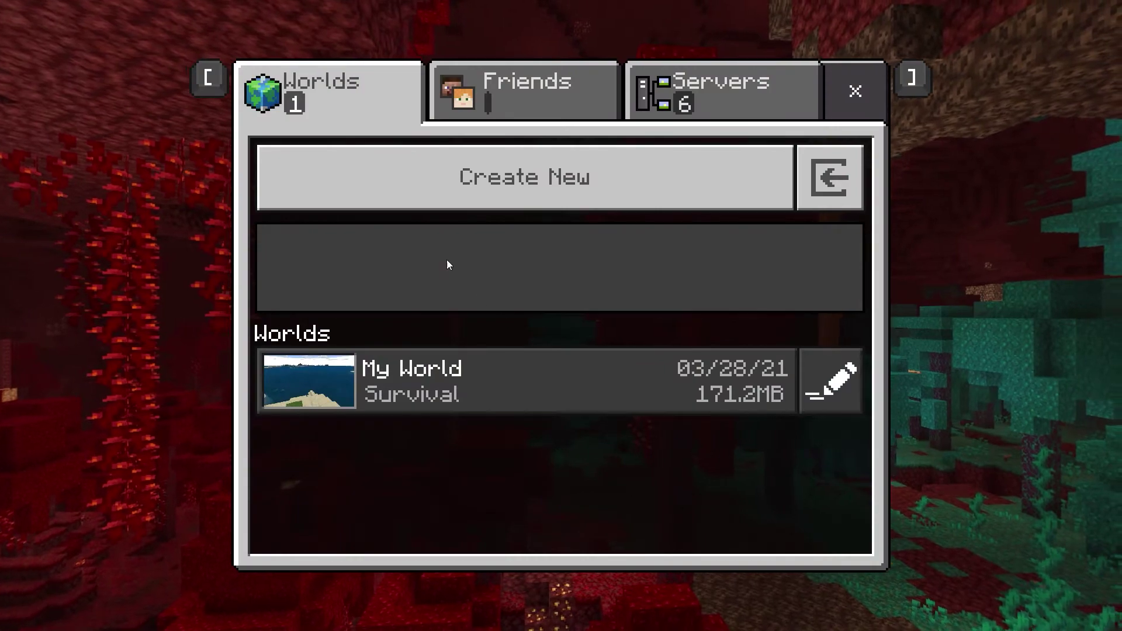
click(458, 190)
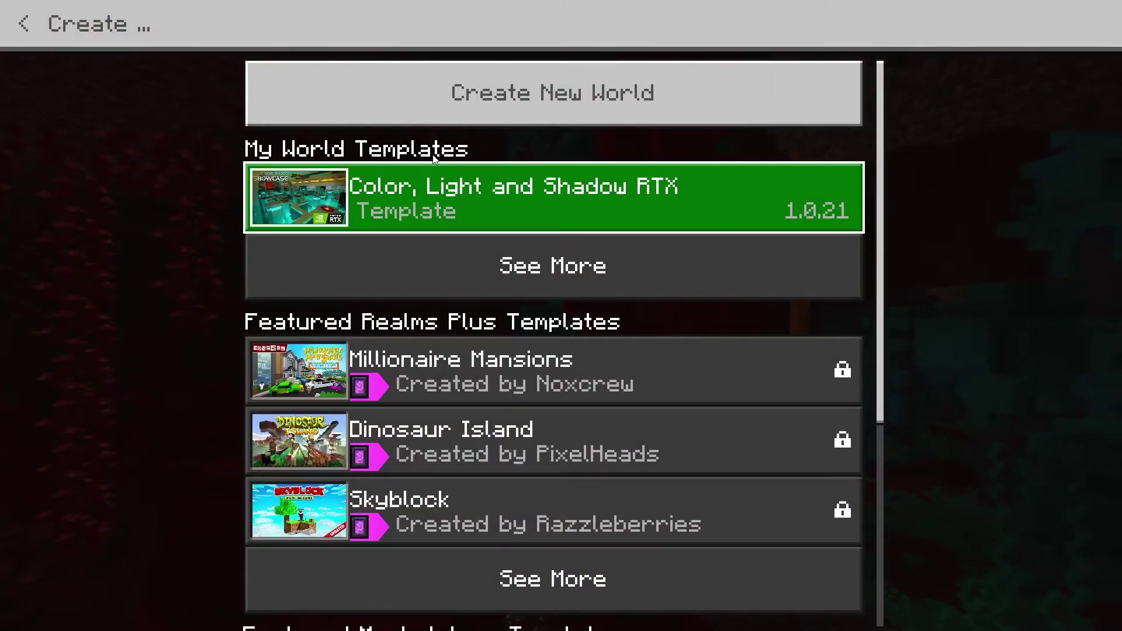
click(505, 109)
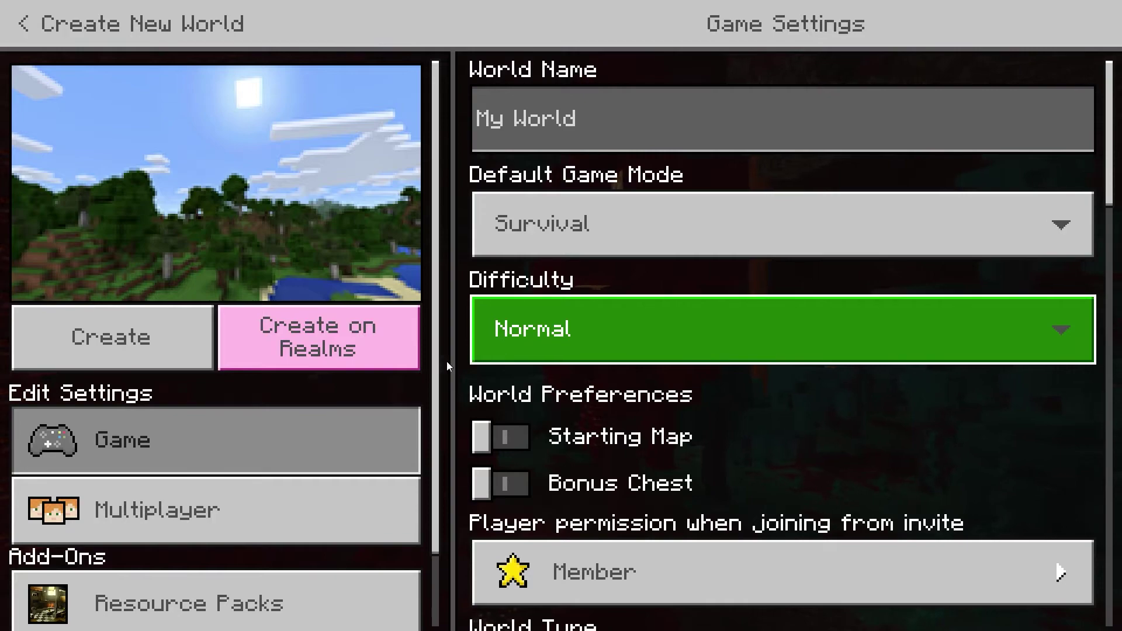
Activate the RTX Showcase Resource Pack for the new world and check it among the active packs
click(199, 587)
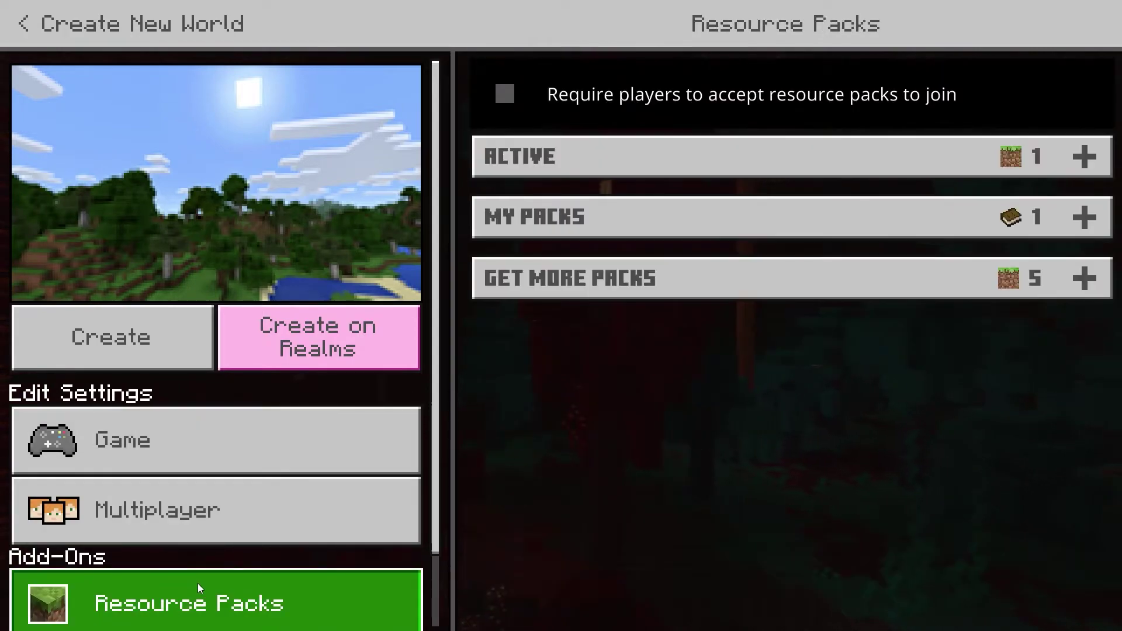
click(680, 235)
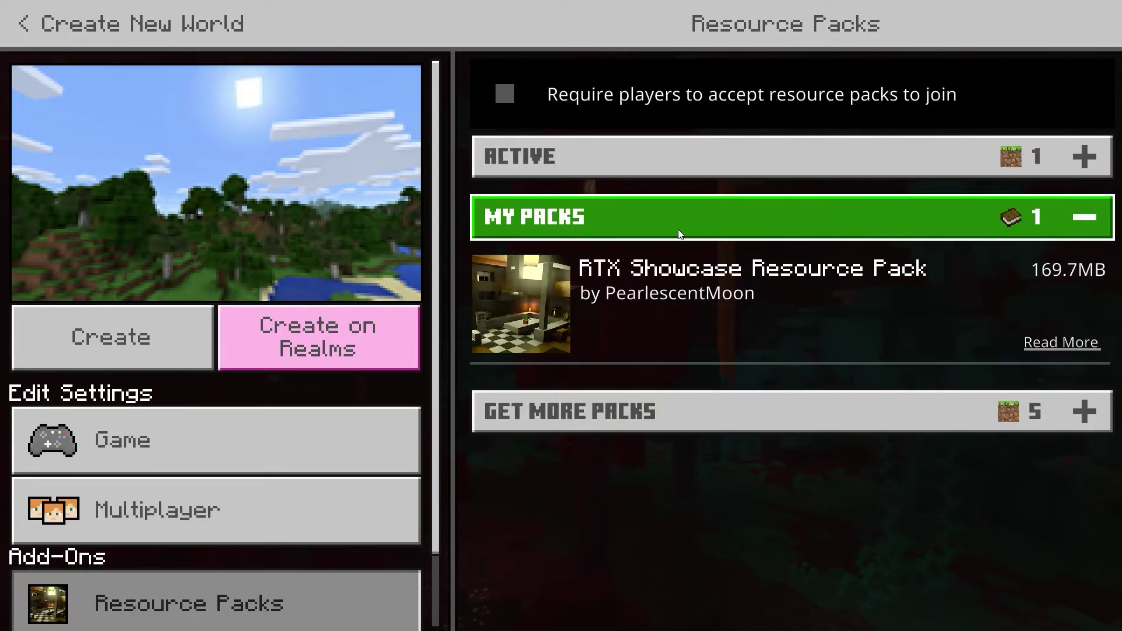
click(634, 313)
click(707, 397)
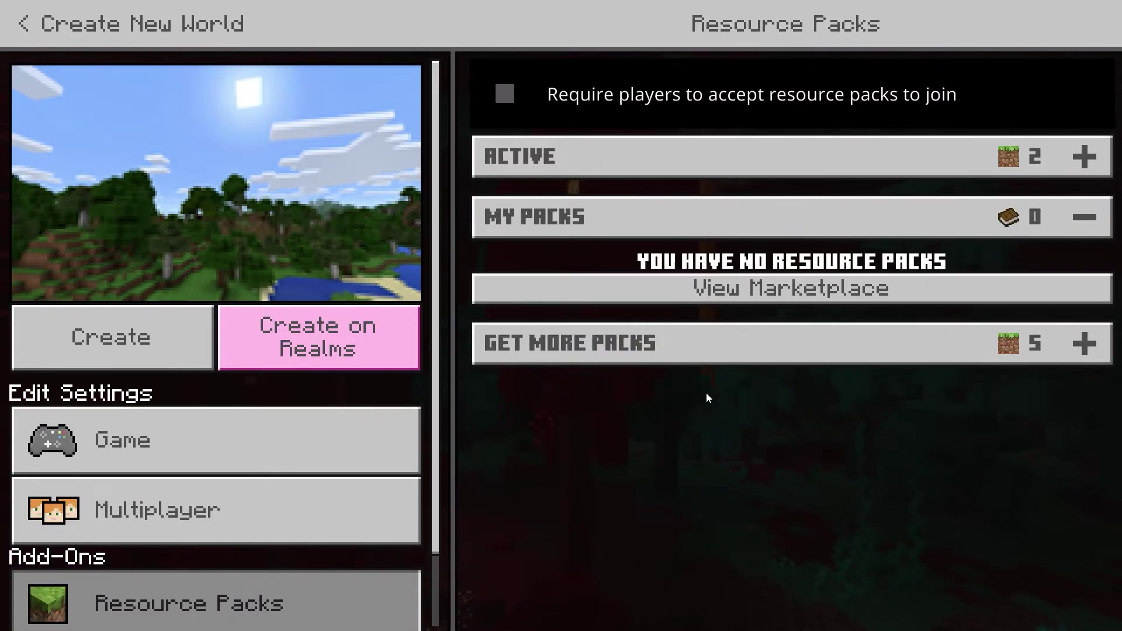
click(746, 154)
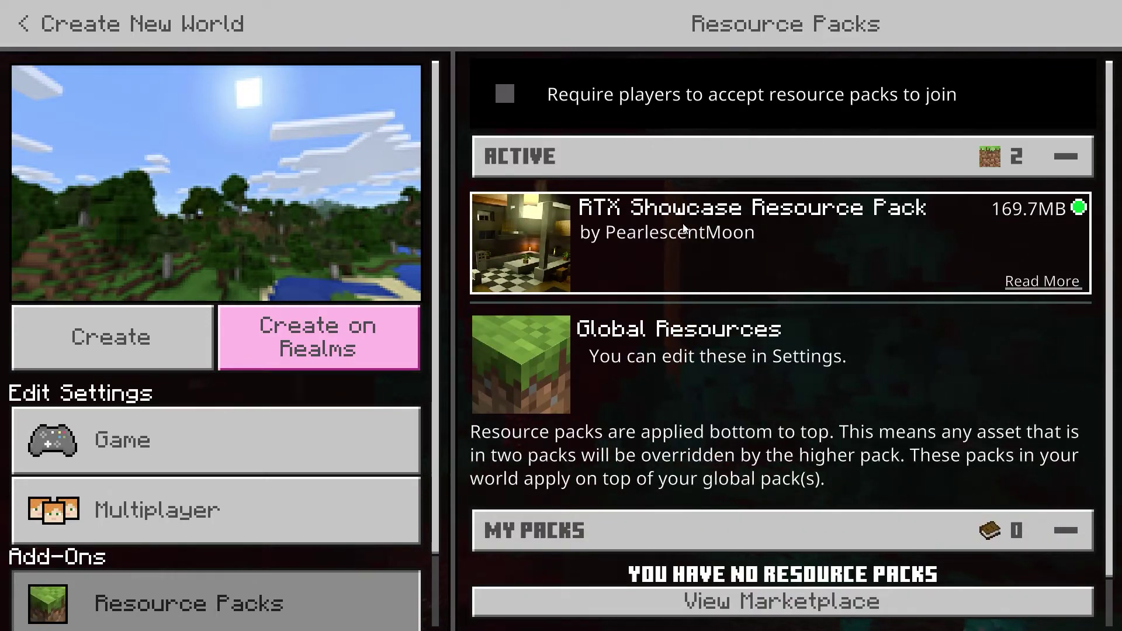
Set the world's default game mode to Creative, accept turning off achievements, and create the world
click(68, 443)
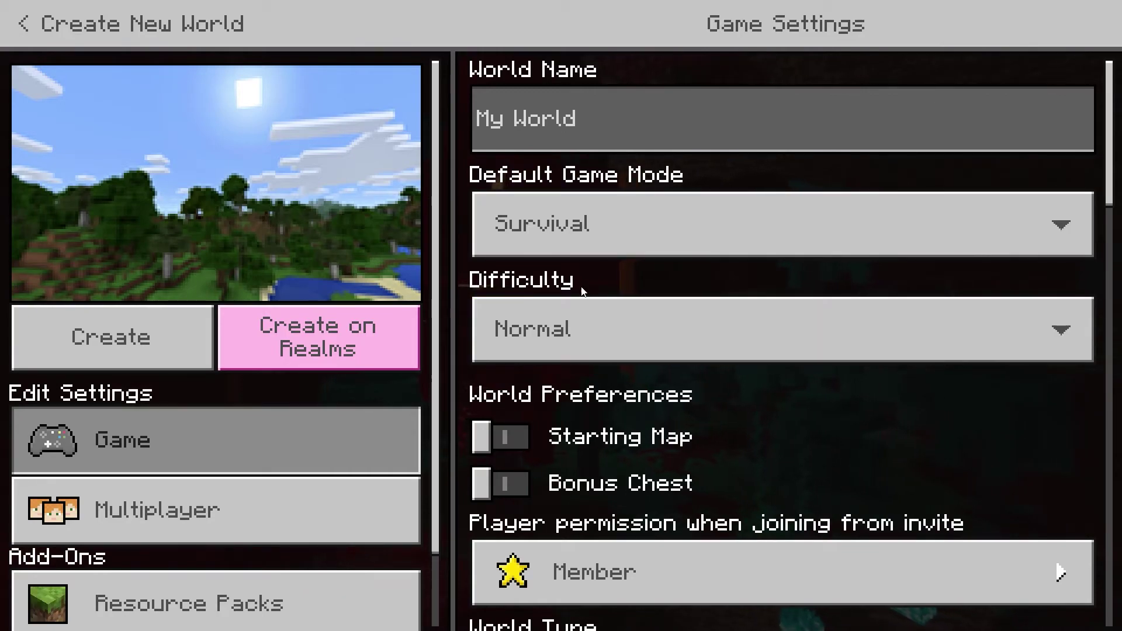
click(545, 236)
click(532, 252)
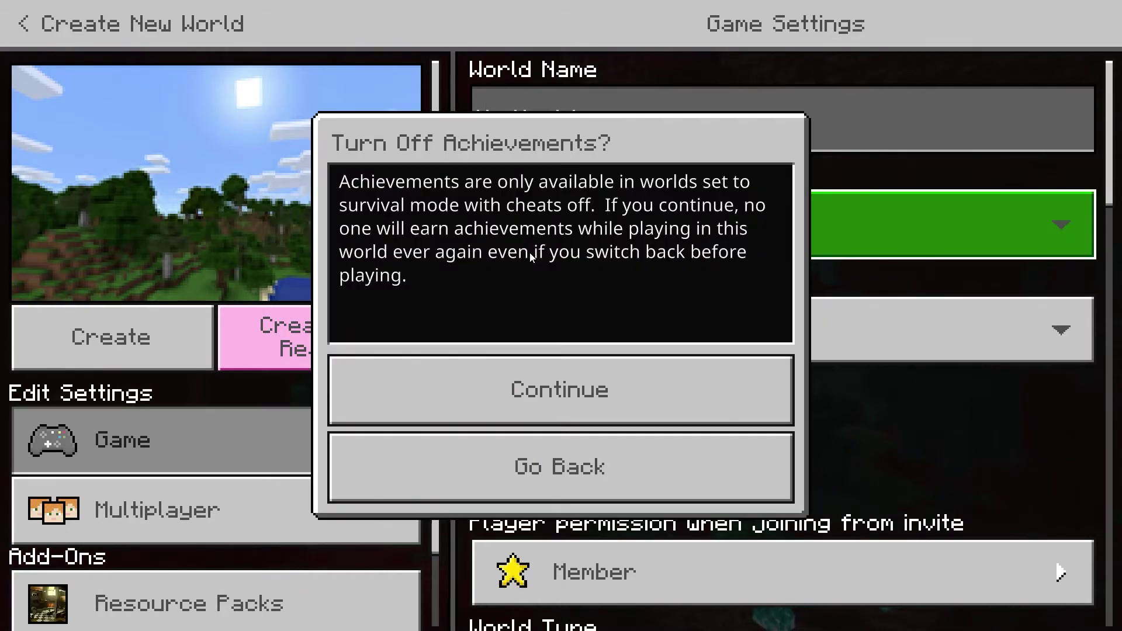
click(548, 376)
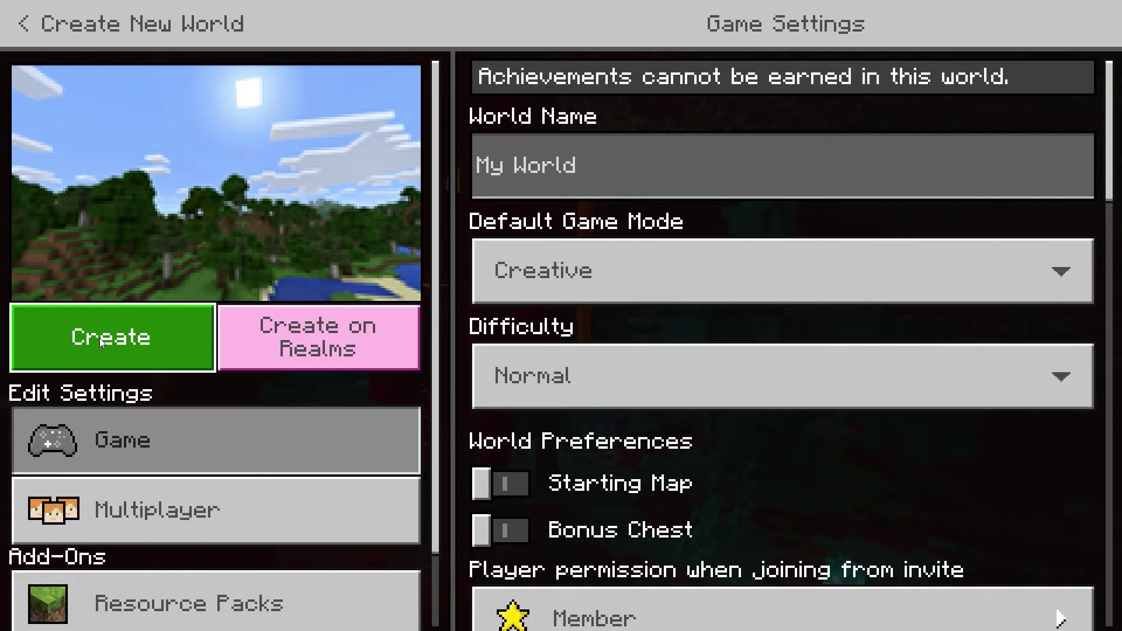
click(103, 336)
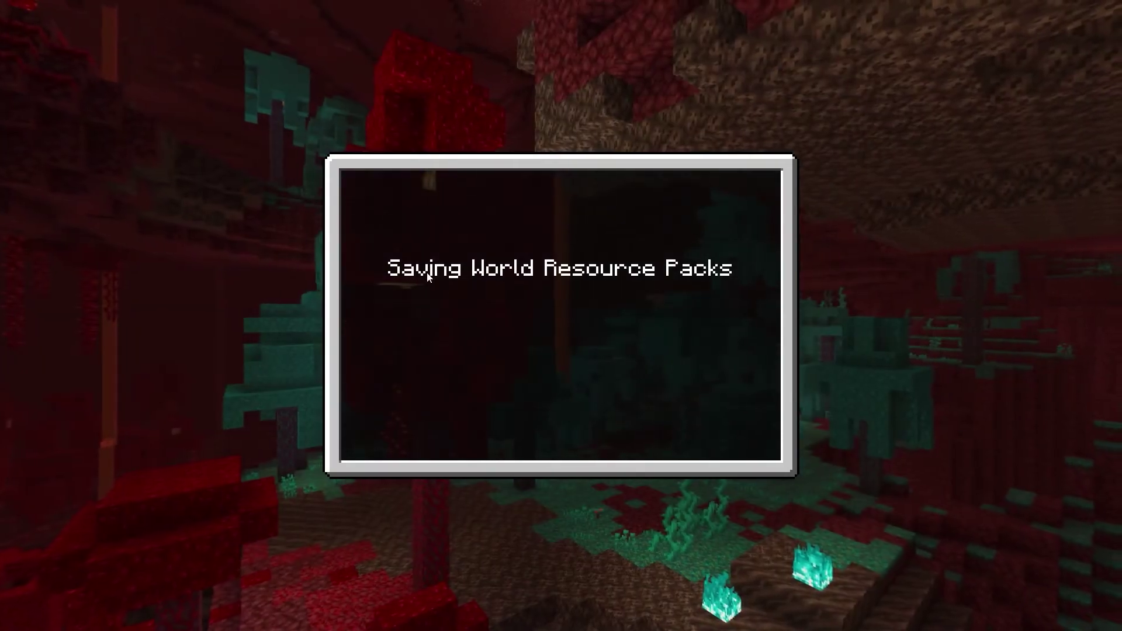